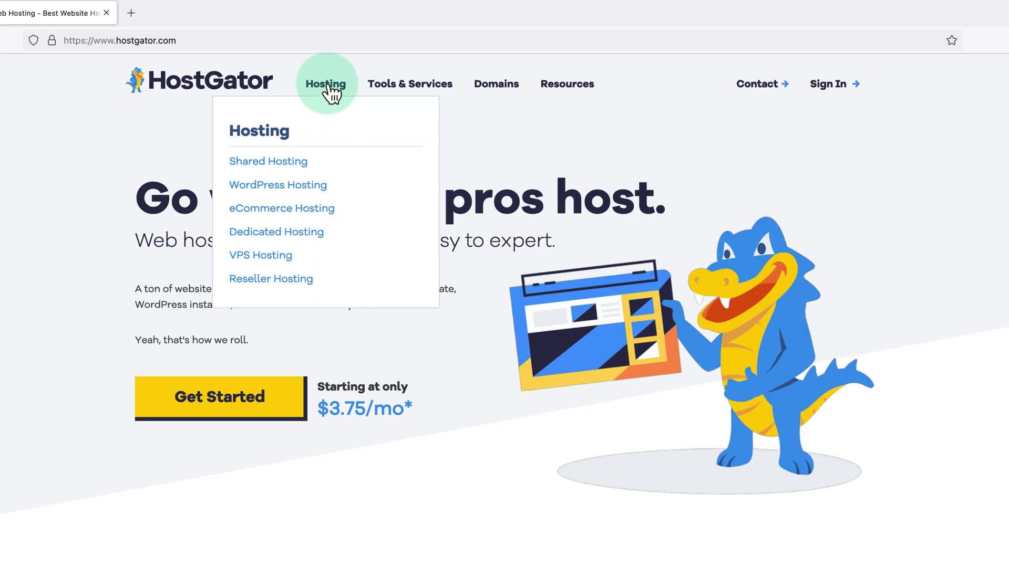
Open the Shared Hosting page and scroll to the Hatchling, Baby and Business plan cards.
{"action": "left_click", "coordinate": [287, 162]}
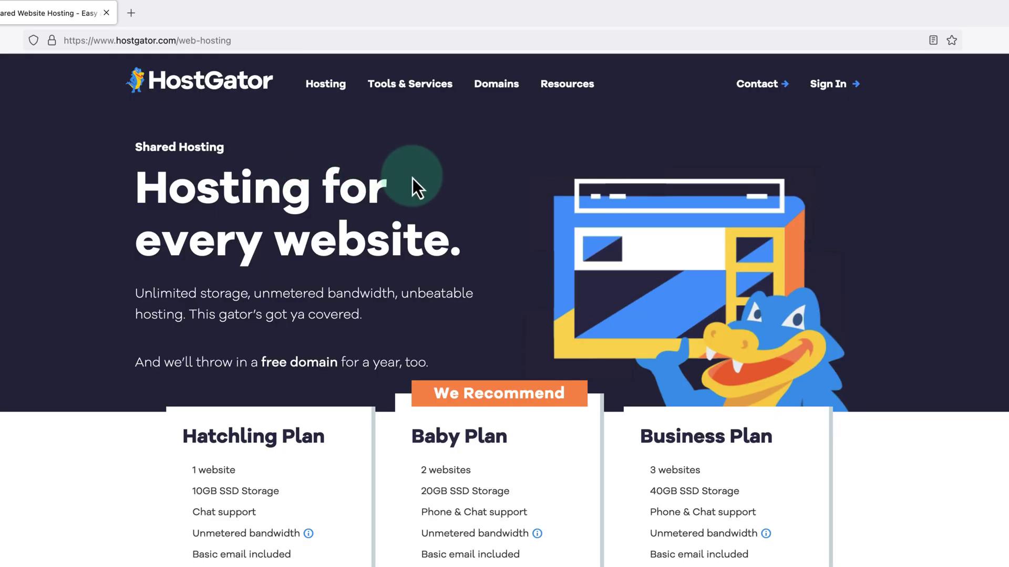
{"action": "scroll", "coordinate": [496, 210], "scroll_direction": "down", "scroll_amount": 1}
{"action": "scroll", "coordinate": [494, 213], "scroll_direction": "down", "scroll_amount": 1}
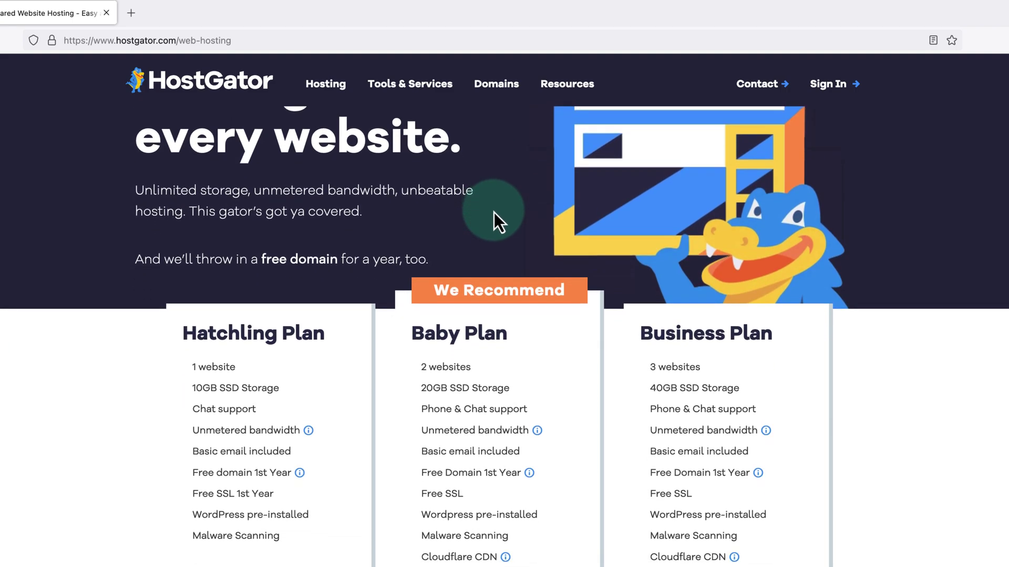
{"action": "scroll", "coordinate": [494, 212], "scroll_direction": "down", "scroll_amount": 1}
{"action": "scroll", "coordinate": [483, 217], "scroll_direction": "down", "scroll_amount": 1}
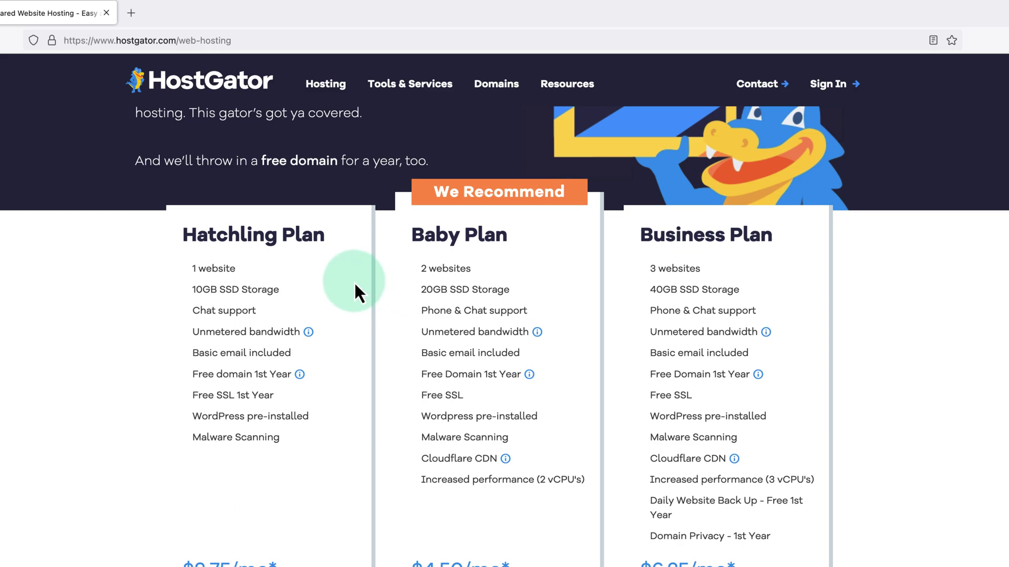
Highlight the Hatchling plan's 1-website limit and the Baby Plan's 2 websites.
{"action": "left_click_drag", "start_coordinate": [239, 269], "coordinate": [192, 270]}
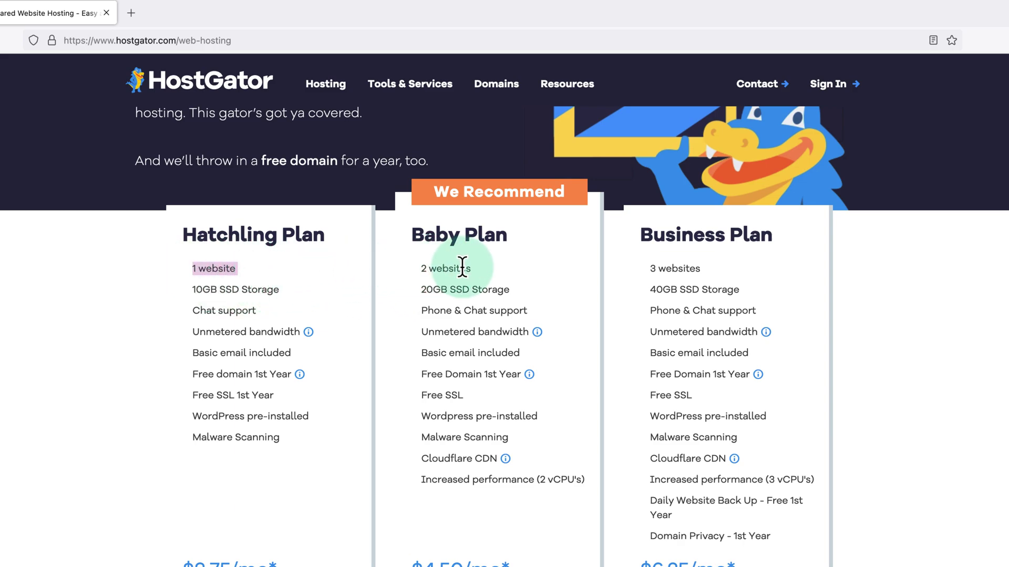
{"action": "left_click_drag", "start_coordinate": [473, 269], "coordinate": [420, 269]}
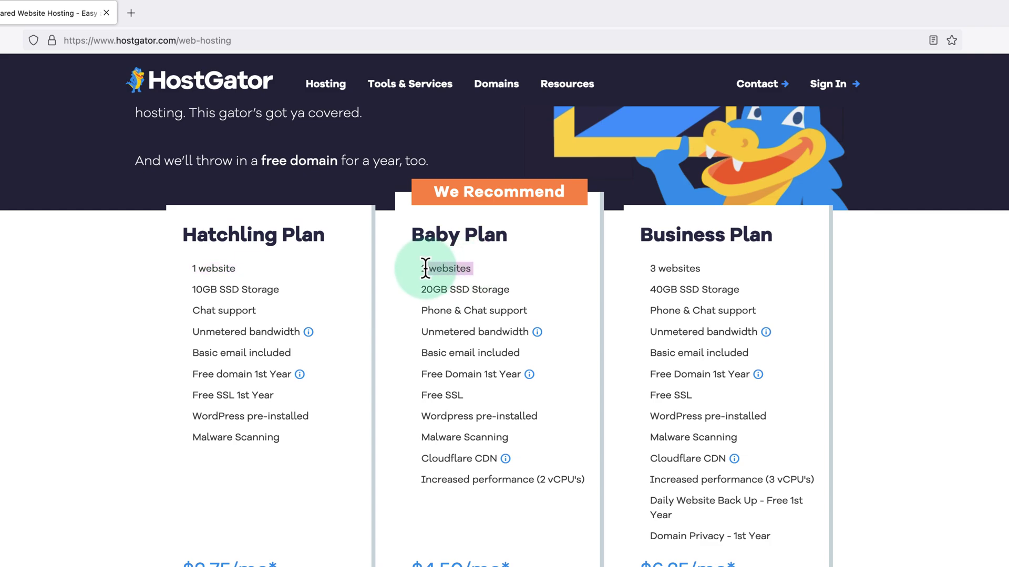
{"action": "left_click", "coordinate": [381, 304]}
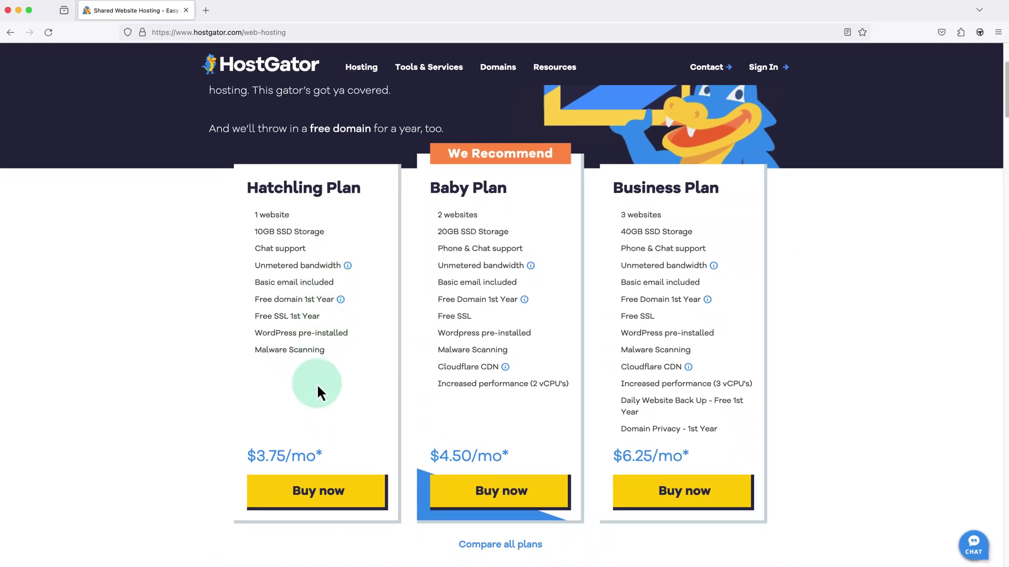
Buy the Hatchling plan and enter the domain ablogaboutcoffee with the .com extension.
{"action": "left_click", "coordinate": [324, 491]}
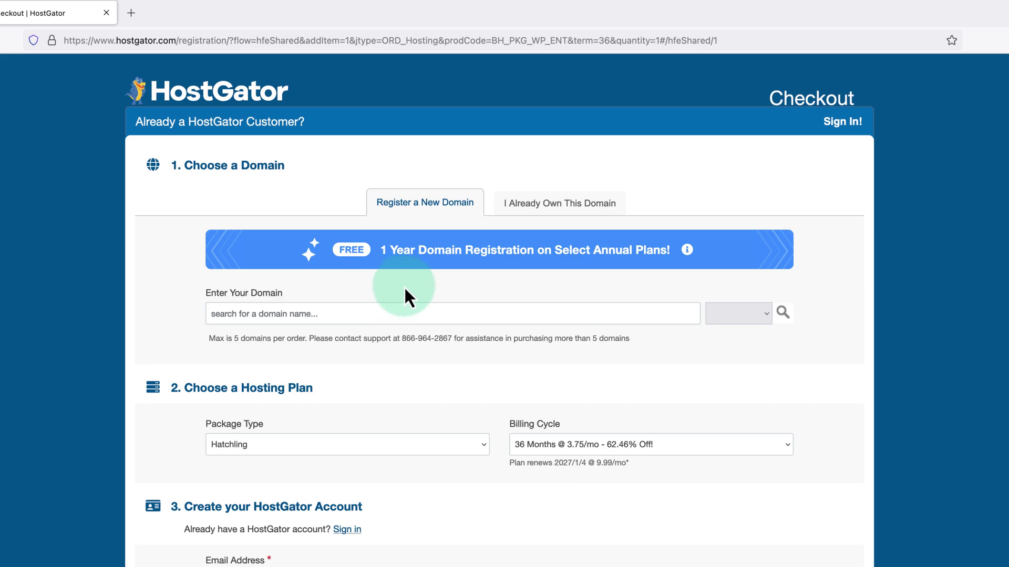
{"action": "left_click", "coordinate": [358, 313]}
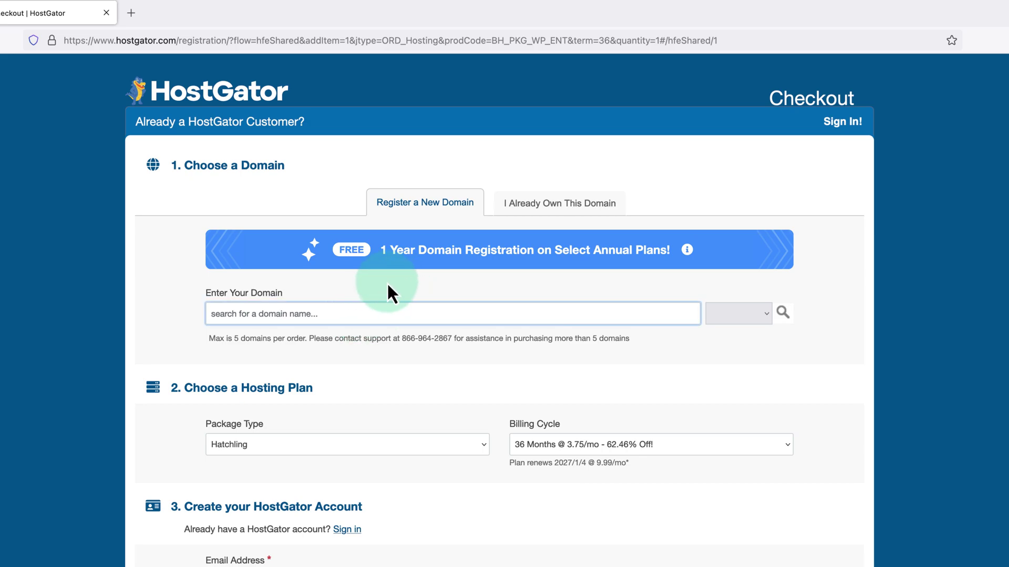
{"action": "type", "text": "ablogab"}
{"action": "type", "text": "outcoffee"}
{"action": "left_click", "coordinate": [388, 285]}
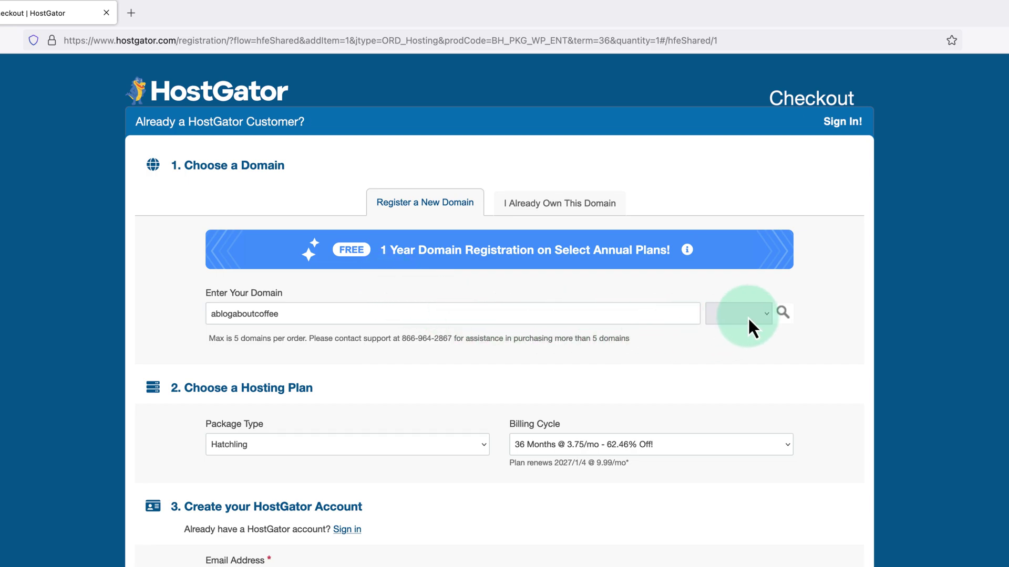
{"action": "left_click", "coordinate": [767, 314]}
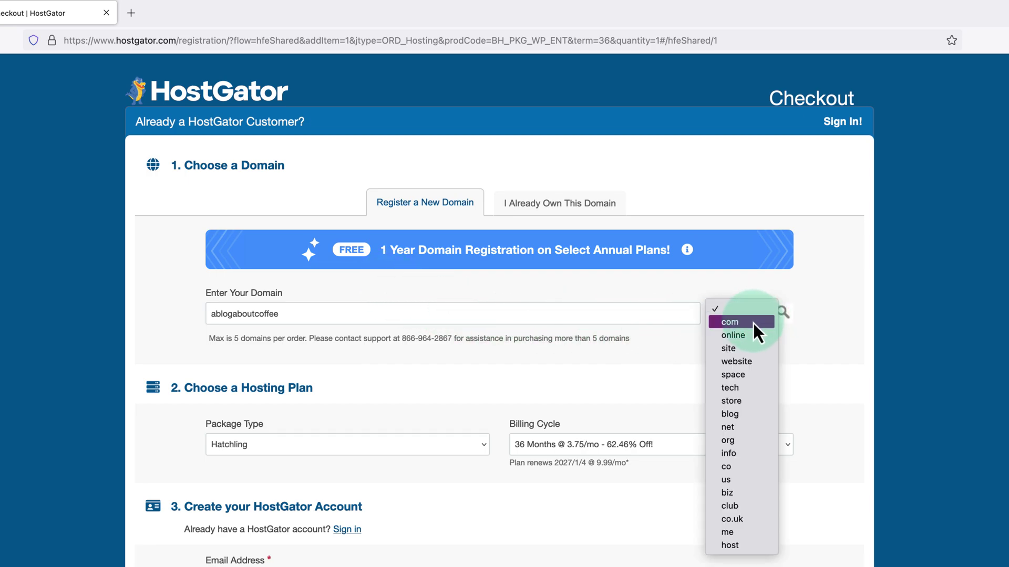
{"action": "left_click", "coordinate": [754, 323]}
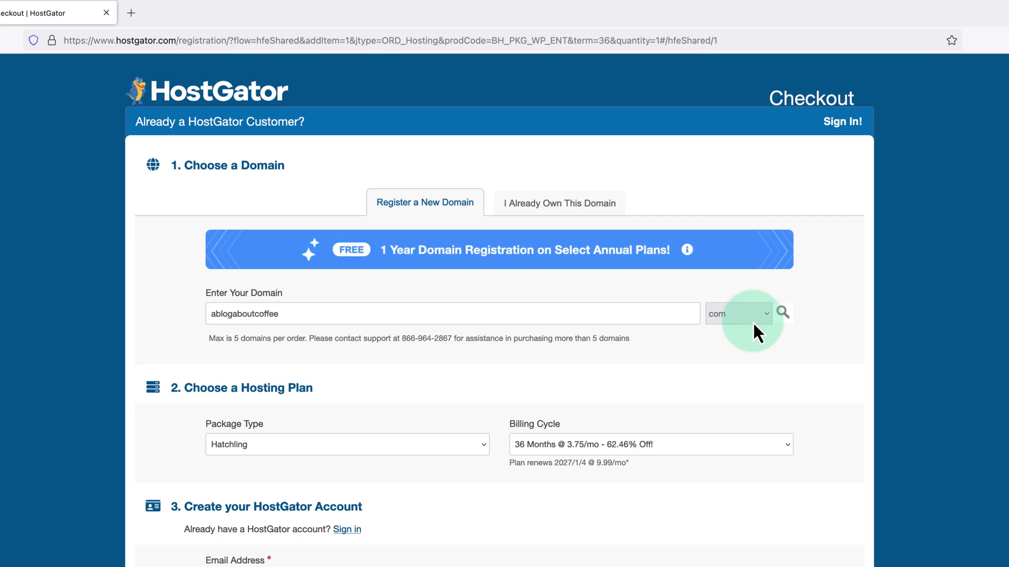
Search ablogaboutcoffee.com availability and scroll down to the domain privacy option.
{"action": "left_click", "coordinate": [783, 314]}
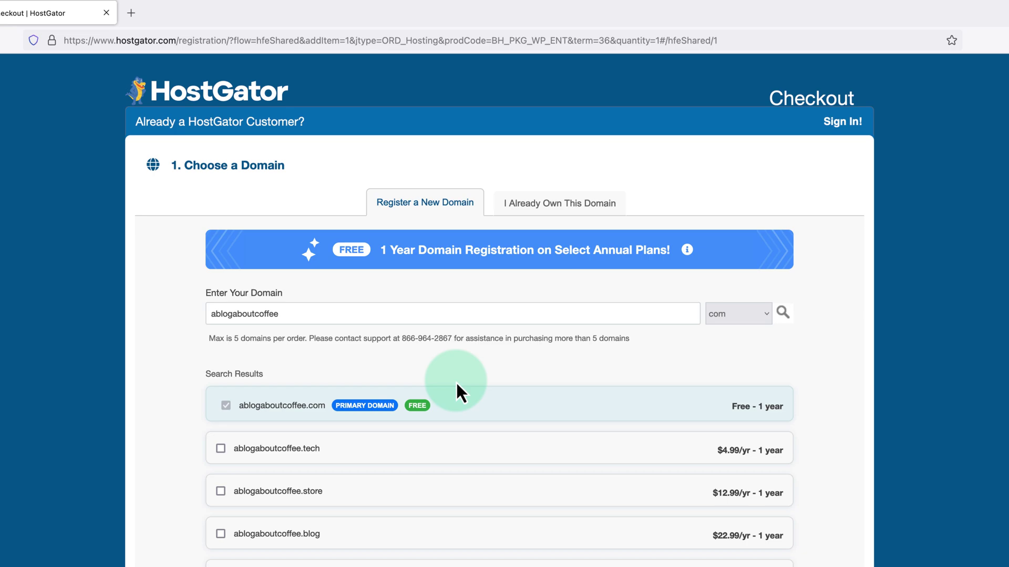
{"action": "scroll", "coordinate": [457, 384], "scroll_direction": "down", "scroll_amount": 1}
{"action": "scroll", "coordinate": [456, 384], "scroll_direction": "down", "scroll_amount": 3}
{"action": "scroll", "coordinate": [457, 384], "scroll_direction": "down", "scroll_amount": 2}
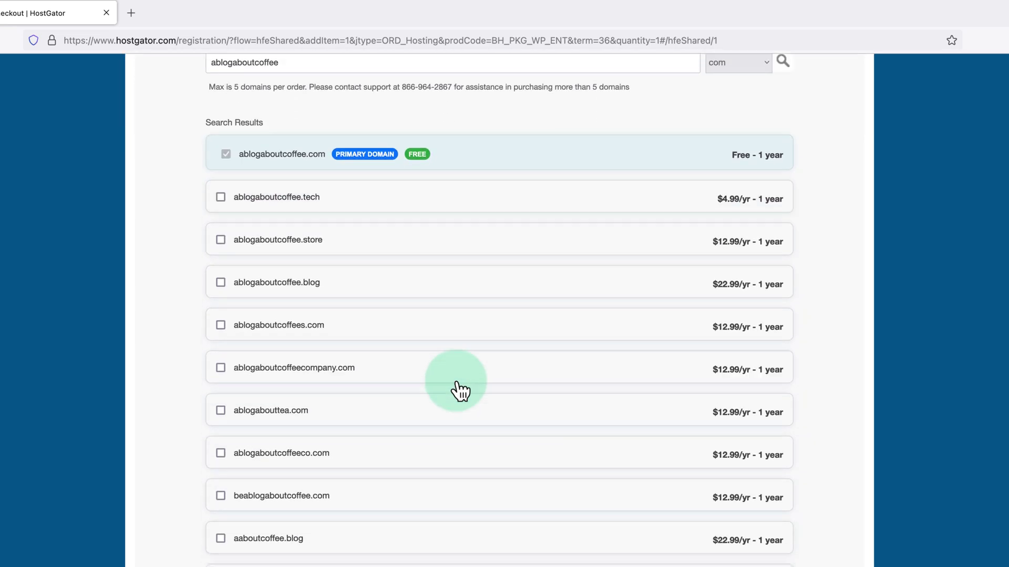
{"action": "scroll", "coordinate": [460, 391], "scroll_direction": "down", "scroll_amount": 4}
{"action": "scroll", "coordinate": [460, 392], "scroll_direction": "down", "scroll_amount": 3}
{"action": "scroll", "coordinate": [459, 392], "scroll_direction": "down", "scroll_amount": 2}
{"action": "scroll", "coordinate": [460, 391], "scroll_direction": "down", "scroll_amount": 6}
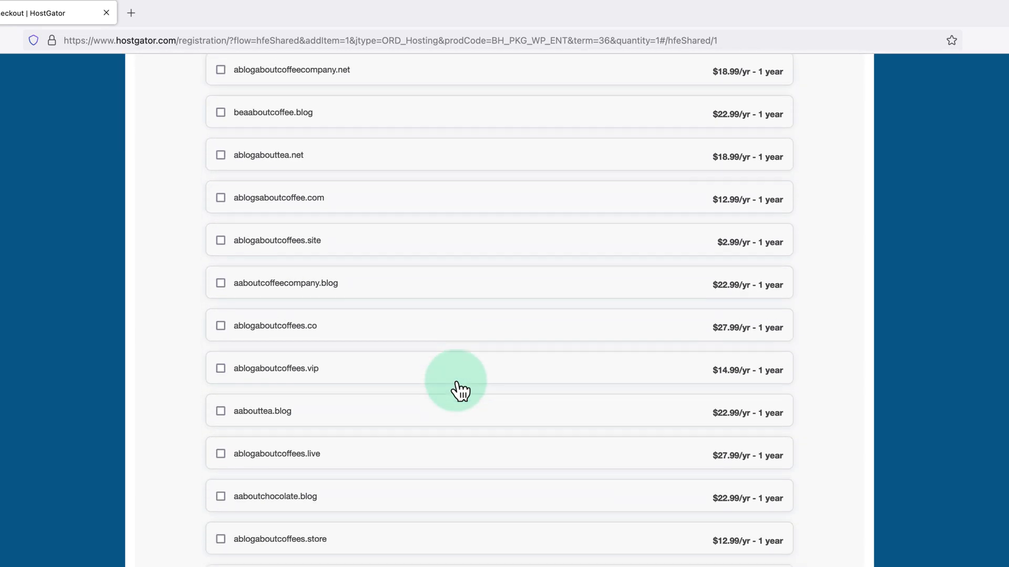
{"action": "scroll", "coordinate": [460, 392], "scroll_direction": "down", "scroll_amount": 4}
{"action": "scroll", "coordinate": [460, 391], "scroll_direction": "down", "scroll_amount": 2}
{"action": "scroll", "coordinate": [457, 389], "scroll_direction": "down", "scroll_amount": 2}
{"action": "scroll", "coordinate": [457, 389], "scroll_direction": "down", "scroll_amount": 2}
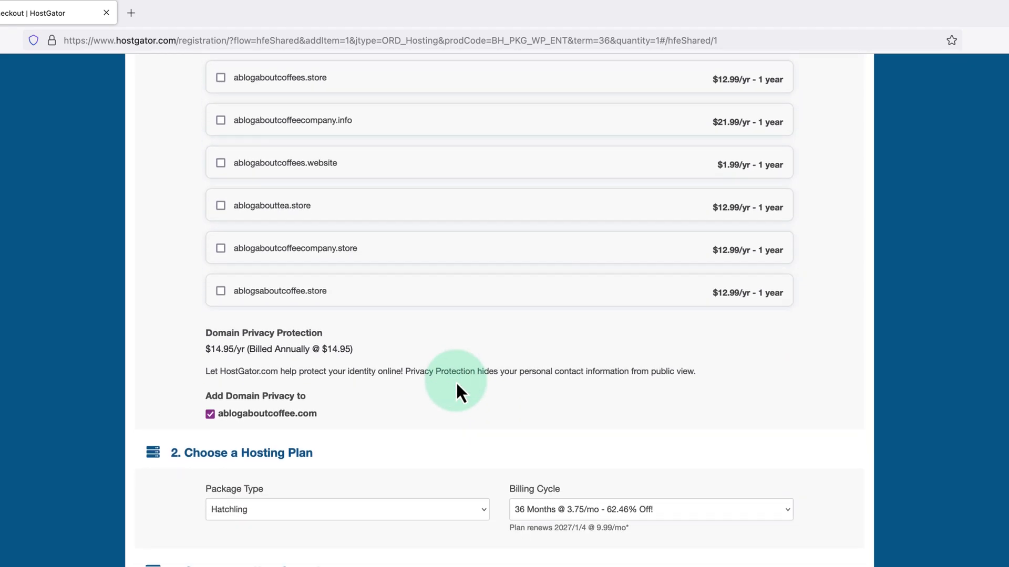
Uncheck Domain Privacy Protection ($14.95/yr) for ablogaboutcoffee.com.
{"action": "left_click_drag", "start_coordinate": [323, 331], "coordinate": [202, 334]}
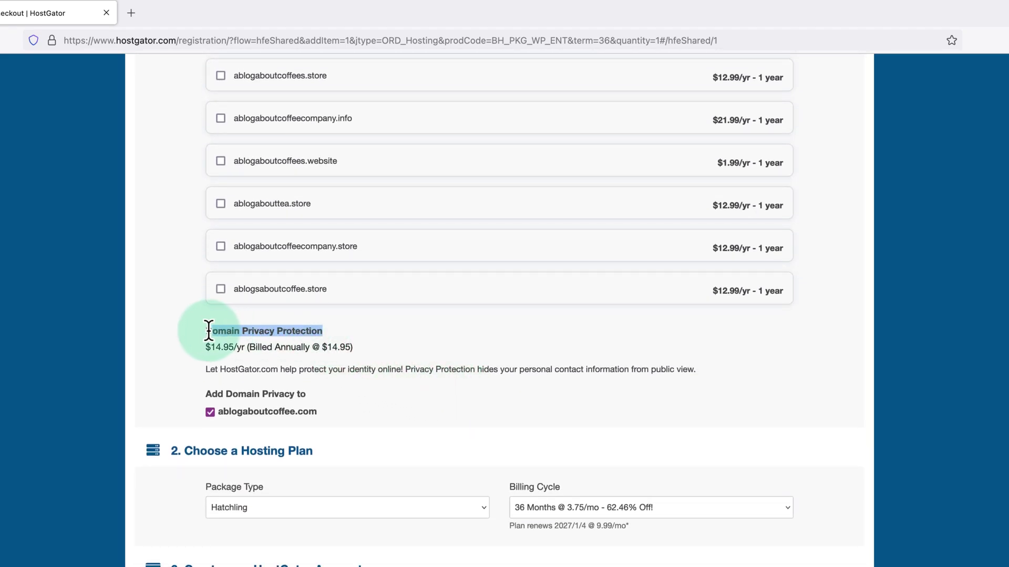
{"action": "left_click", "coordinate": [173, 348]}
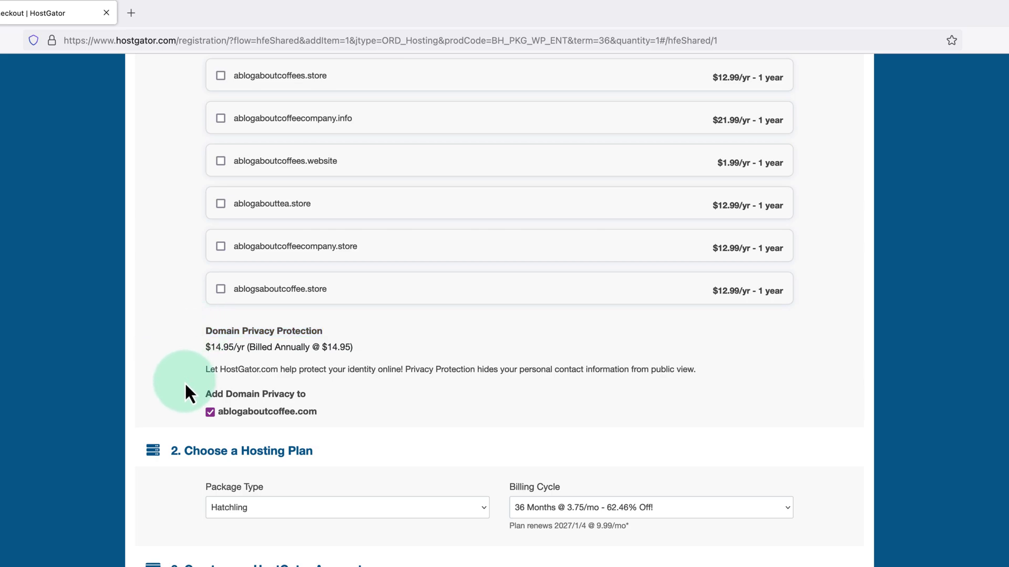
{"action": "left_click", "coordinate": [209, 412]}
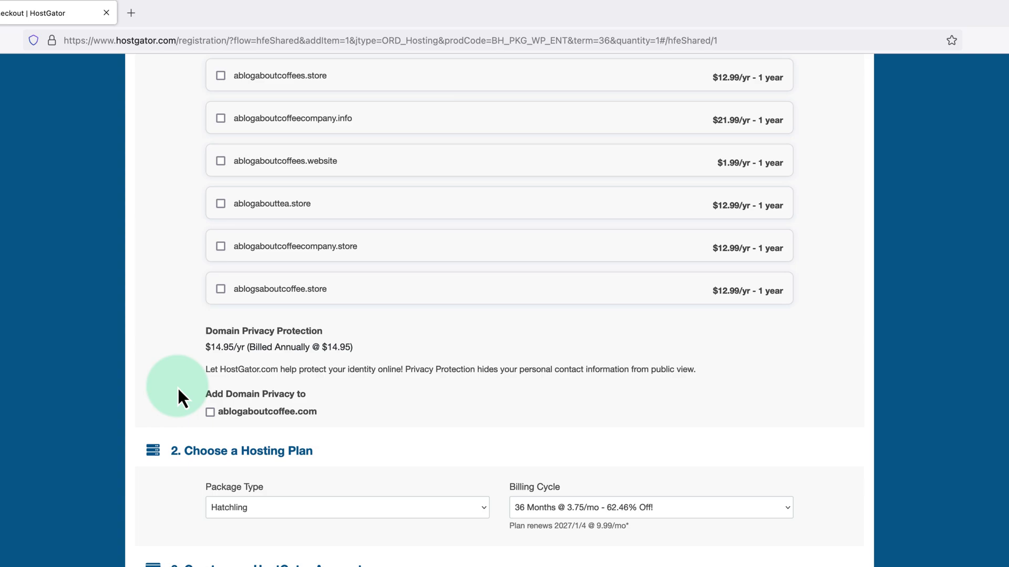
Set the Hatchling billing cycle to 12 Months @ $4.95/mo.
{"action": "scroll", "coordinate": [177, 387], "scroll_direction": "down", "scroll_amount": 3}
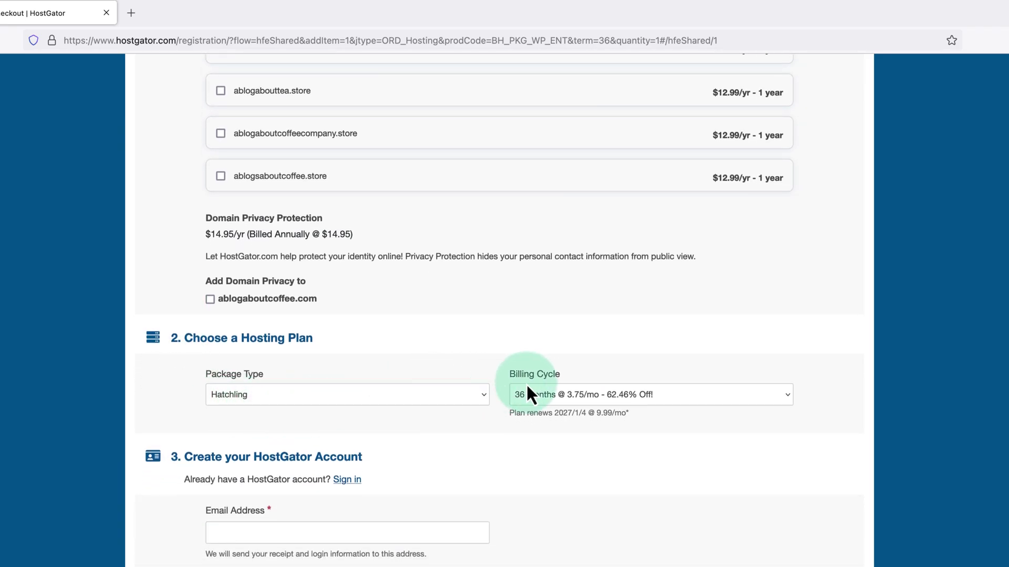
{"action": "left_click", "coordinate": [592, 405]}
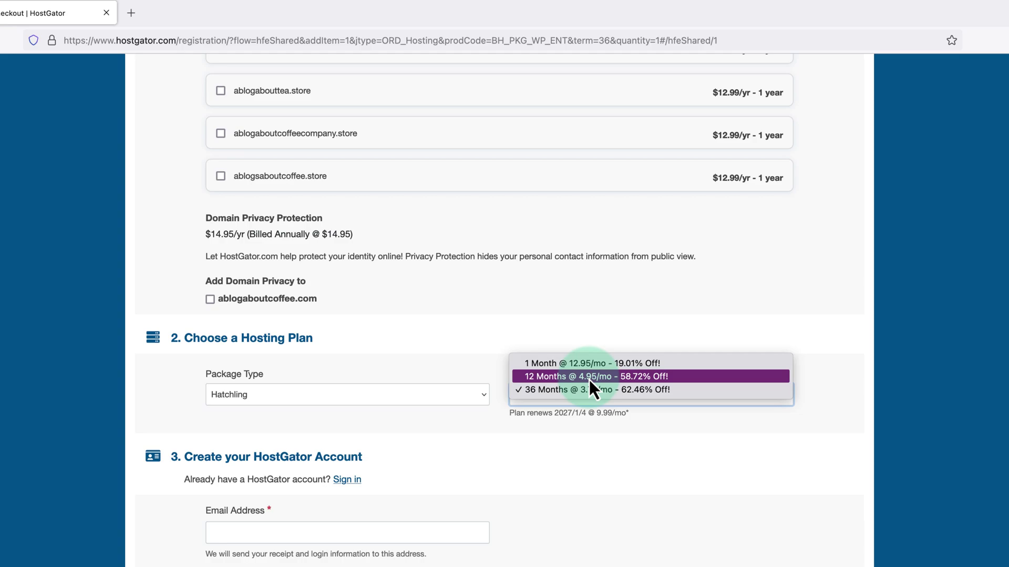
{"action": "left_click", "coordinate": [588, 377]}
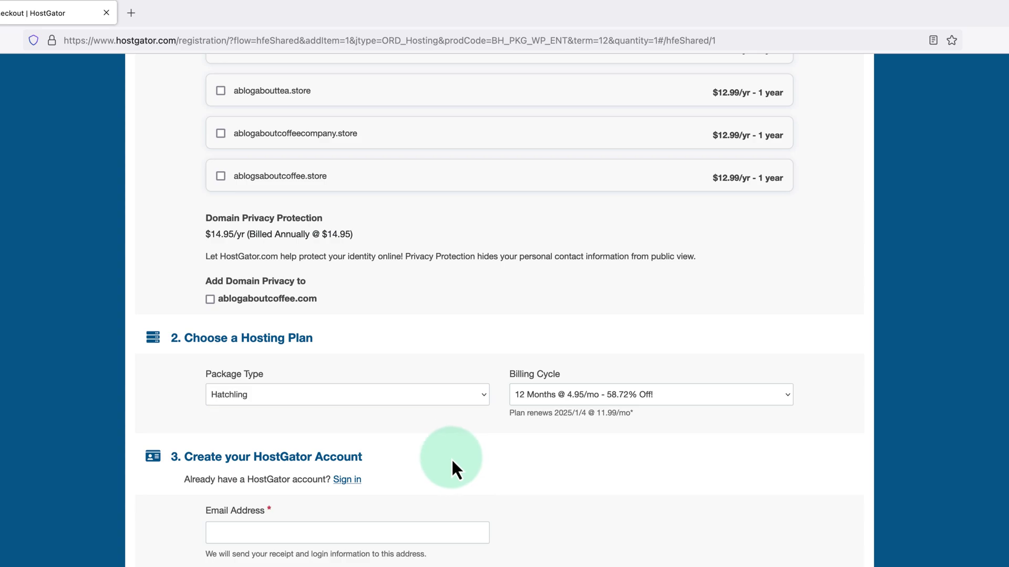
Scroll to Add Additional Services and uncheck SiteLock Essentials.
{"action": "scroll", "coordinate": [453, 461], "scroll_direction": "down", "scroll_amount": 1}
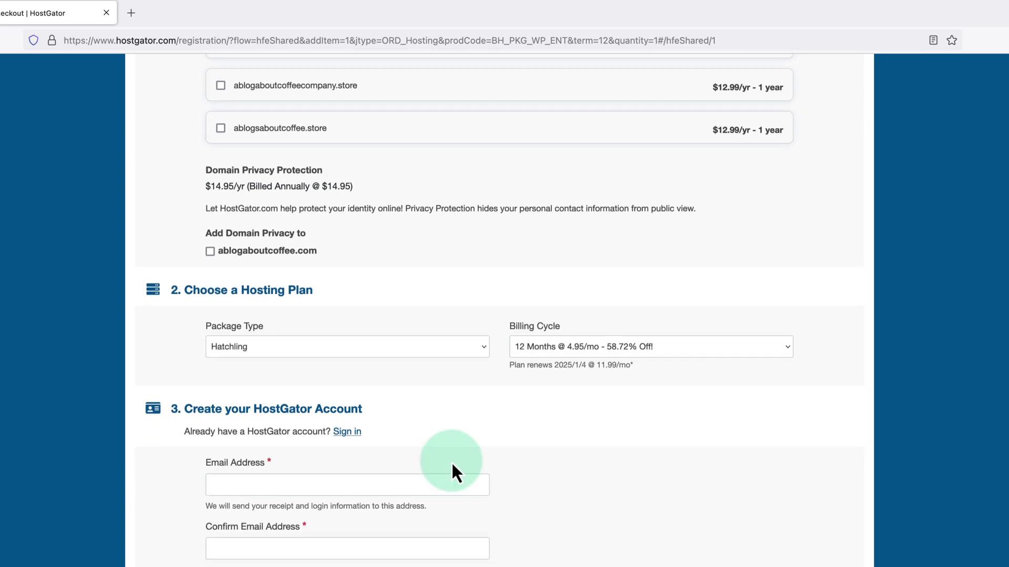
{"action": "scroll", "coordinate": [452, 461], "scroll_direction": "down", "scroll_amount": 2}
{"action": "scroll", "coordinate": [452, 463], "scroll_direction": "down", "scroll_amount": 1}
{"action": "scroll", "coordinate": [451, 462], "scroll_direction": "down", "scroll_amount": 1}
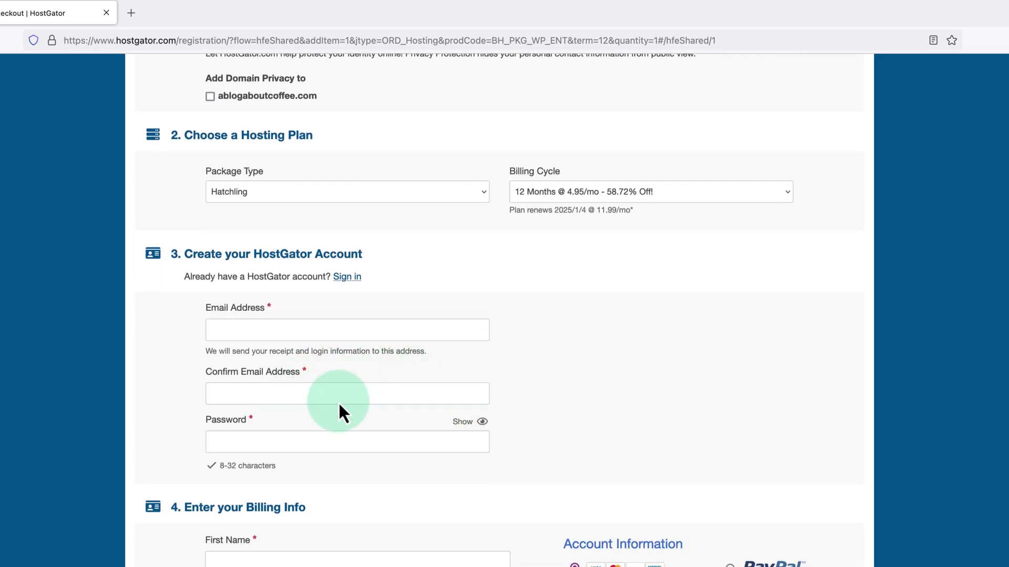
{"action": "scroll", "coordinate": [342, 418], "scroll_direction": "down", "scroll_amount": 1}
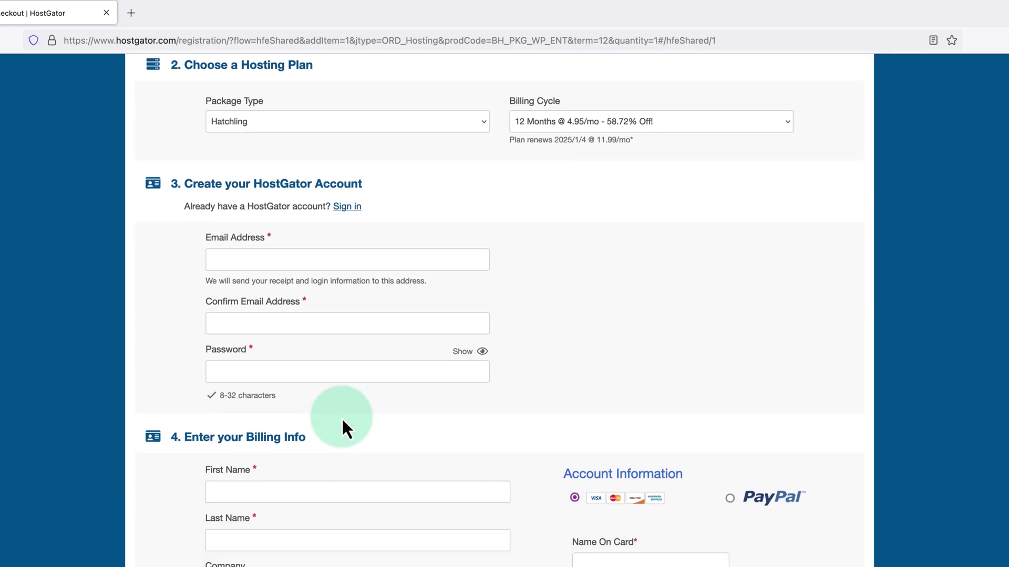
{"action": "scroll", "coordinate": [342, 418], "scroll_direction": "down", "scroll_amount": 3}
{"action": "scroll", "coordinate": [342, 417], "scroll_direction": "down", "scroll_amount": 1}
{"action": "scroll", "coordinate": [347, 416], "scroll_direction": "down", "scroll_amount": 1}
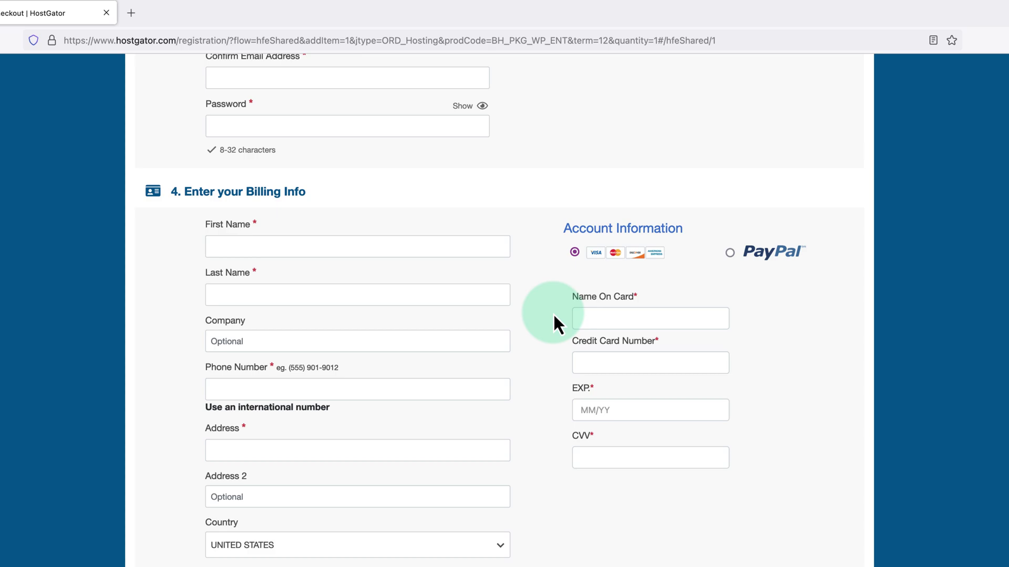
{"action": "scroll", "coordinate": [541, 327], "scroll_direction": "down", "scroll_amount": 5}
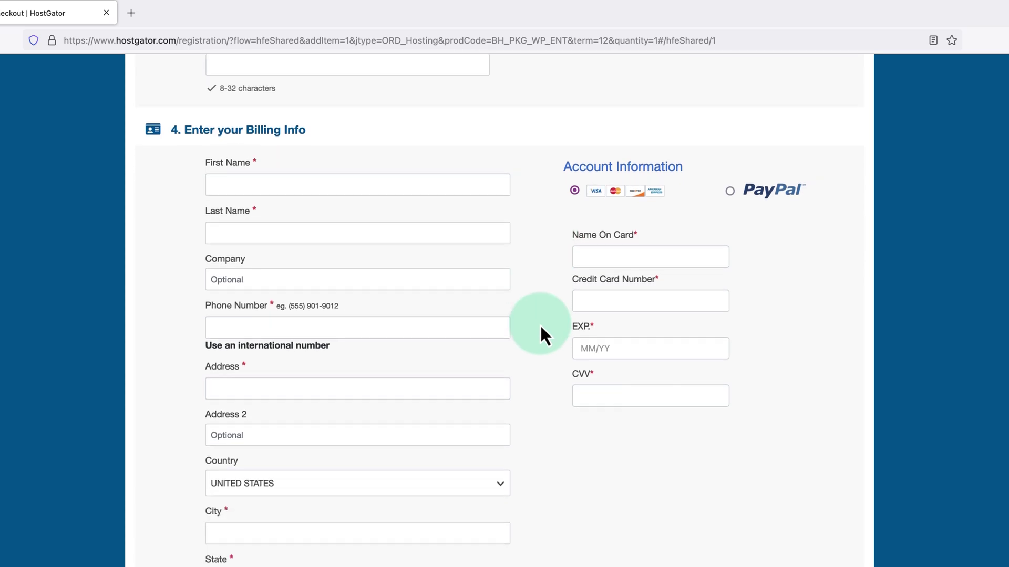
{"action": "scroll", "coordinate": [543, 325], "scroll_direction": "down", "scroll_amount": 5}
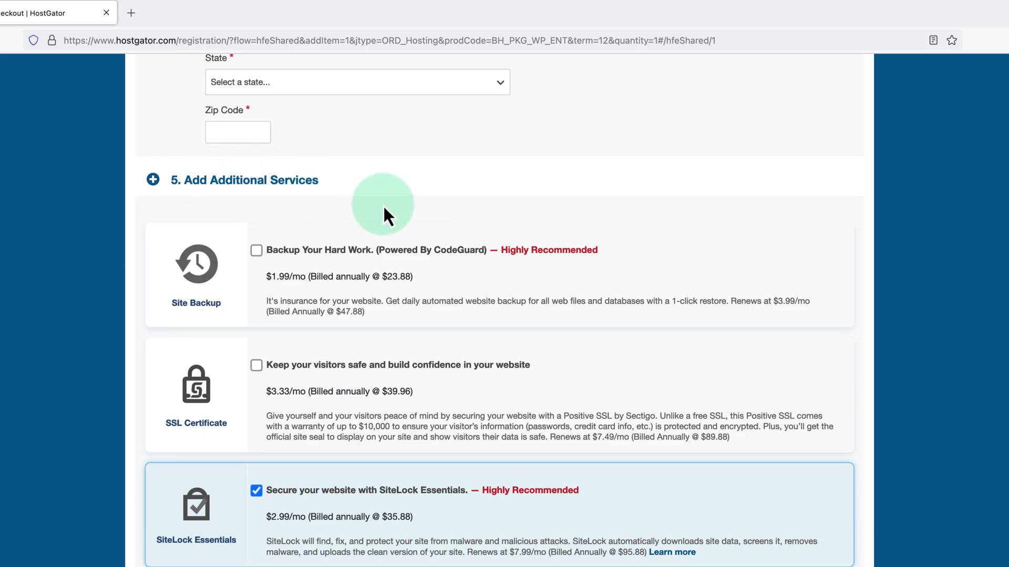
{"action": "scroll", "coordinate": [383, 207], "scroll_direction": "down", "scroll_amount": 2}
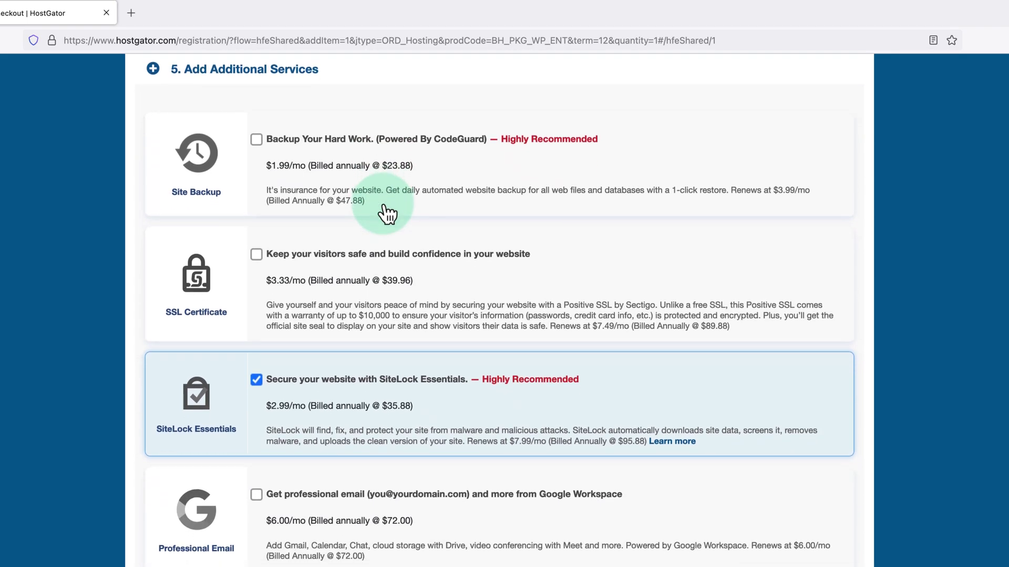
{"action": "left_click", "coordinate": [256, 377]}
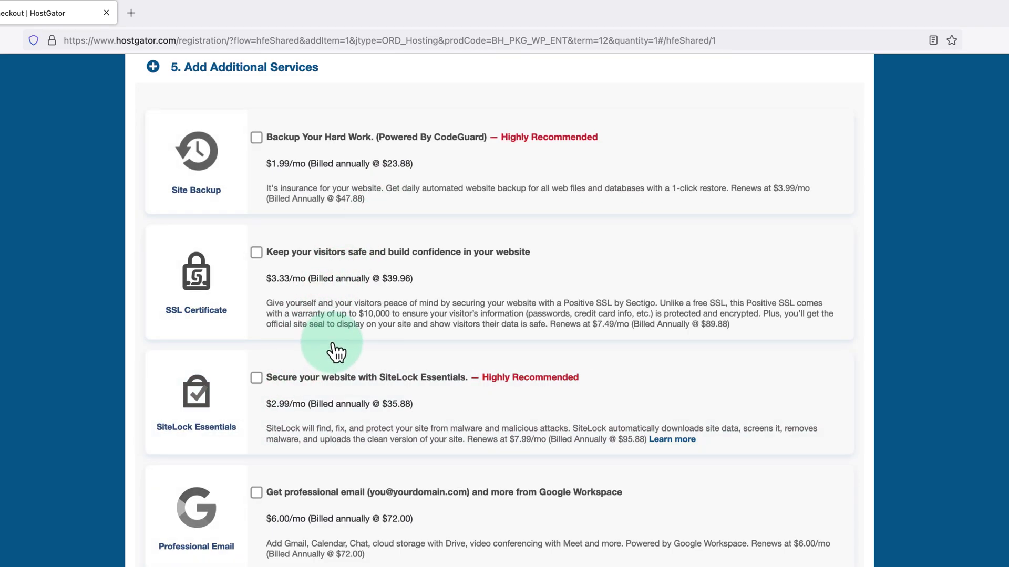
Scroll down to Review Order Details showing $59.40 due.
{"action": "scroll", "coordinate": [335, 352], "scroll_direction": "down", "scroll_amount": 2}
{"action": "scroll", "coordinate": [335, 352], "scroll_direction": "down", "scroll_amount": 1}
{"action": "scroll", "coordinate": [335, 352], "scroll_direction": "down", "scroll_amount": 1}
{"action": "scroll", "coordinate": [335, 352], "scroll_direction": "down", "scroll_amount": 1}
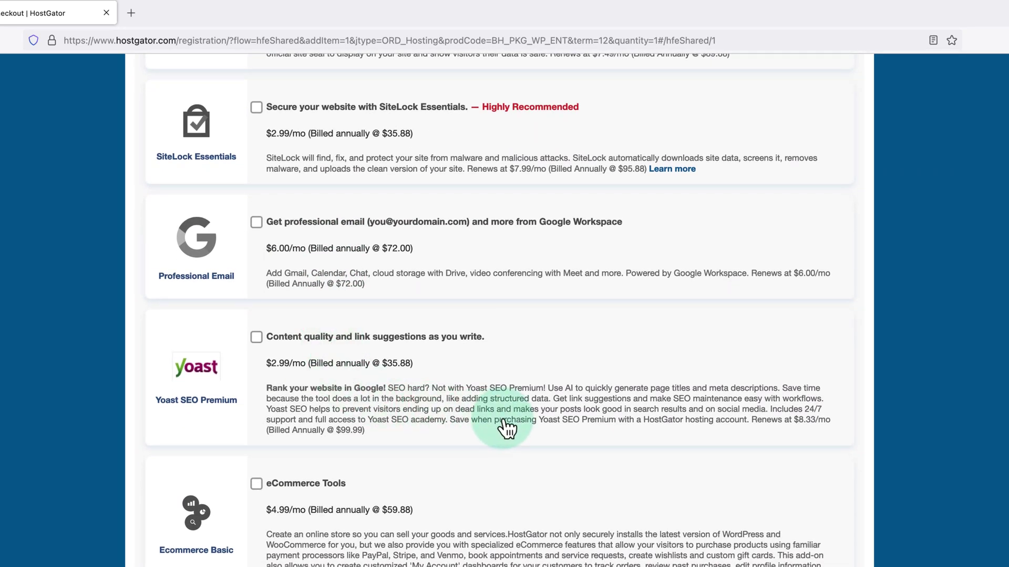
{"action": "scroll", "coordinate": [505, 428], "scroll_direction": "down", "scroll_amount": 1}
{"action": "scroll", "coordinate": [504, 428], "scroll_direction": "down", "scroll_amount": 1}
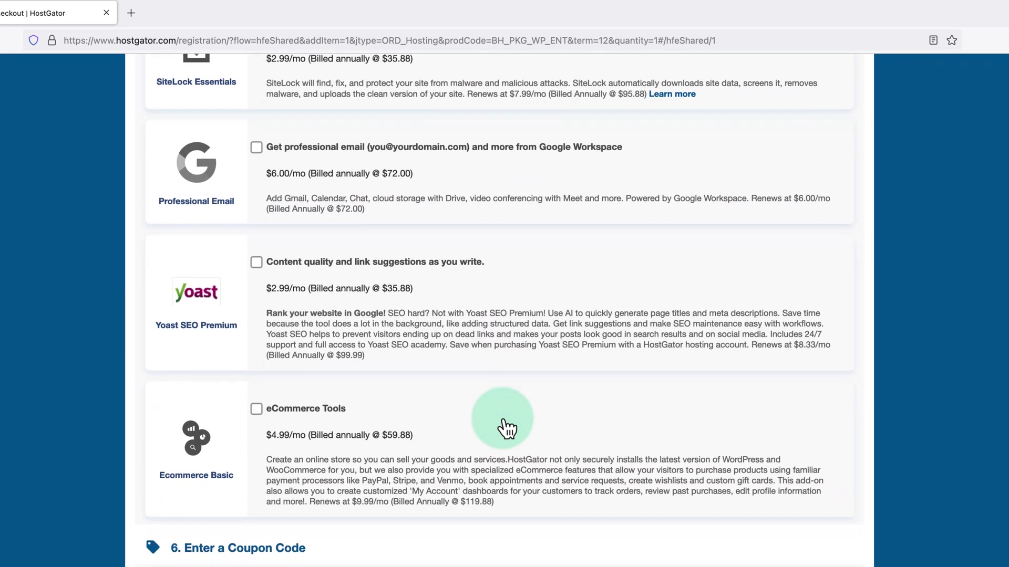
{"action": "scroll", "coordinate": [505, 428], "scroll_direction": "down", "scroll_amount": 1}
{"action": "scroll", "coordinate": [504, 428], "scroll_direction": "down", "scroll_amount": 2}
{"action": "scroll", "coordinate": [504, 428], "scroll_direction": "down", "scroll_amount": 2}
{"action": "scroll", "coordinate": [504, 428], "scroll_direction": "down", "scroll_amount": 1}
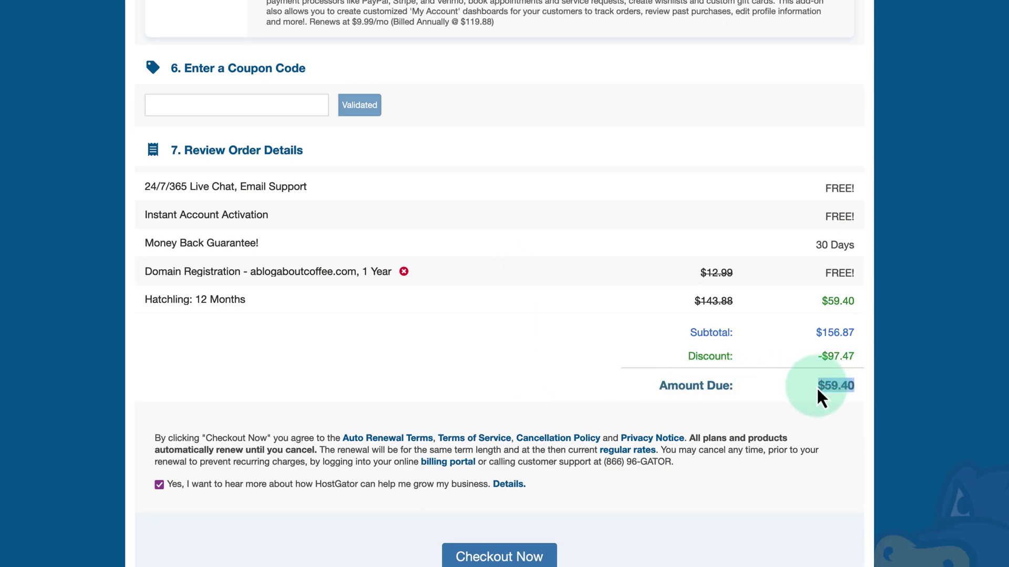
{"action": "left_click", "coordinate": [780, 389]}
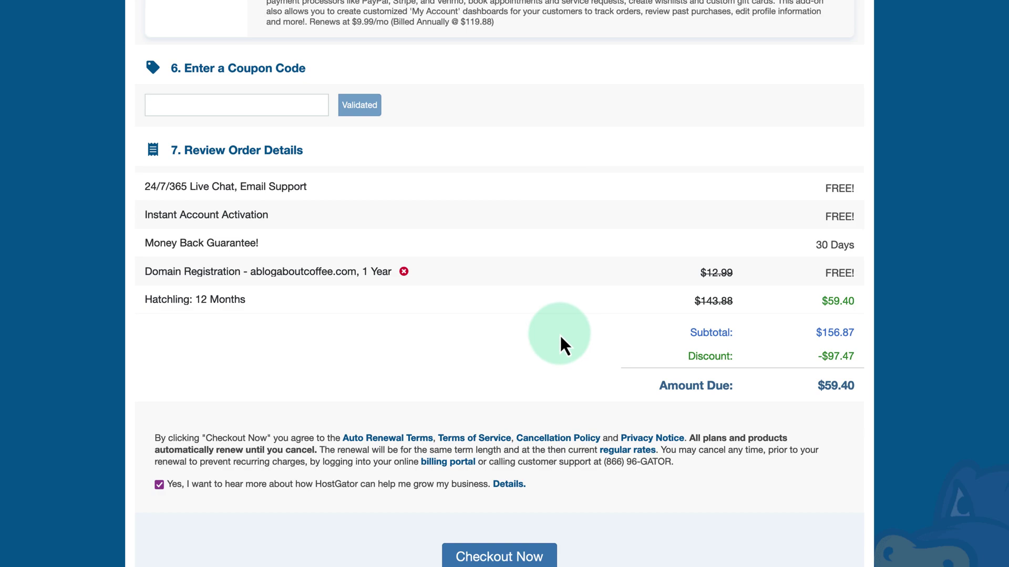
{"action": "scroll", "coordinate": [559, 342], "scroll_direction": "down", "scroll_amount": 2}
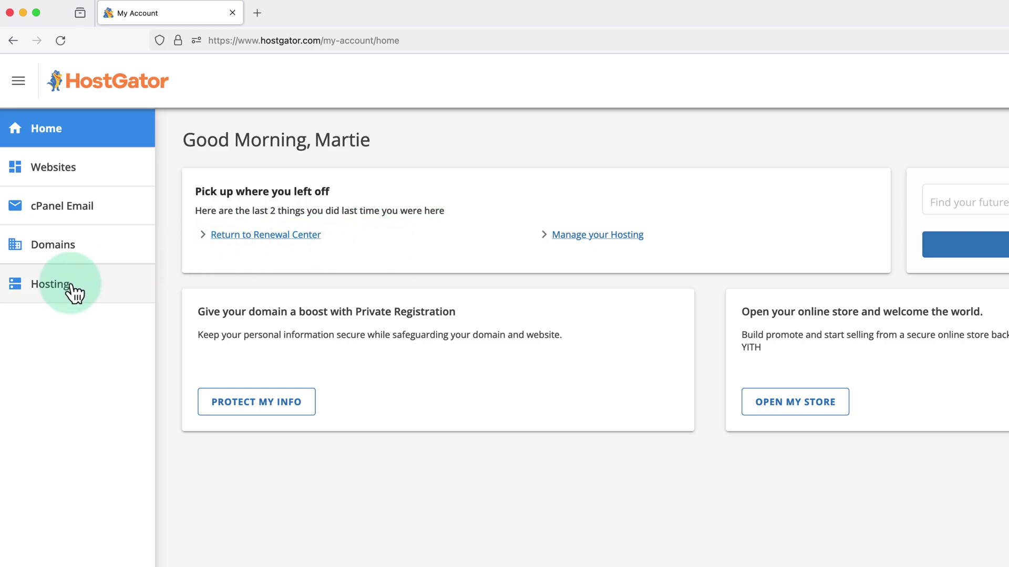
Open Hosting from the My Account sidebar to view the Hosting Plan Details.
{"action": "left_click", "coordinate": [54, 296]}
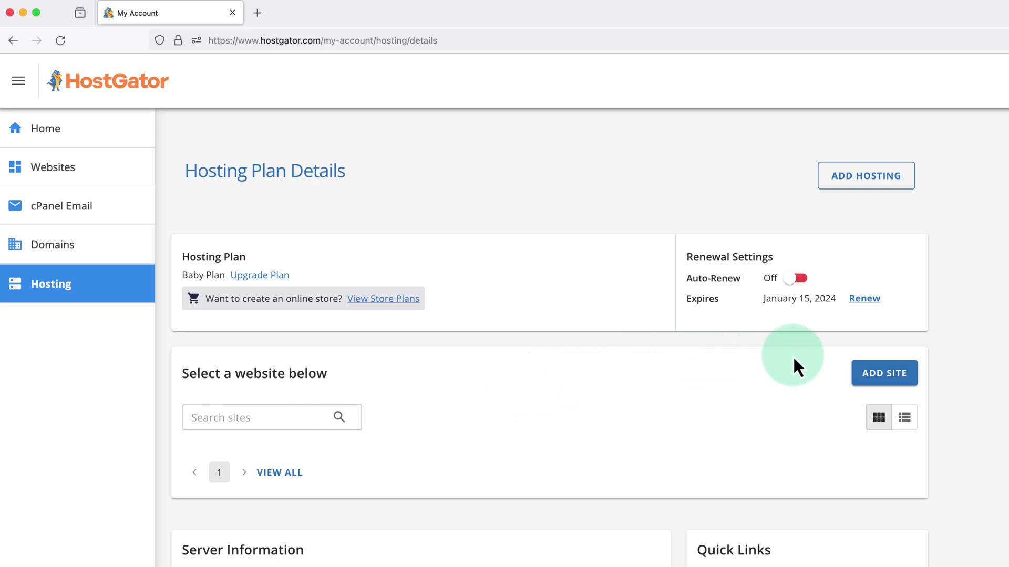
Add a WordPress site titled 'A Blog About Coffee' and continue to domain setup.
{"action": "left_click", "coordinate": [888, 378]}
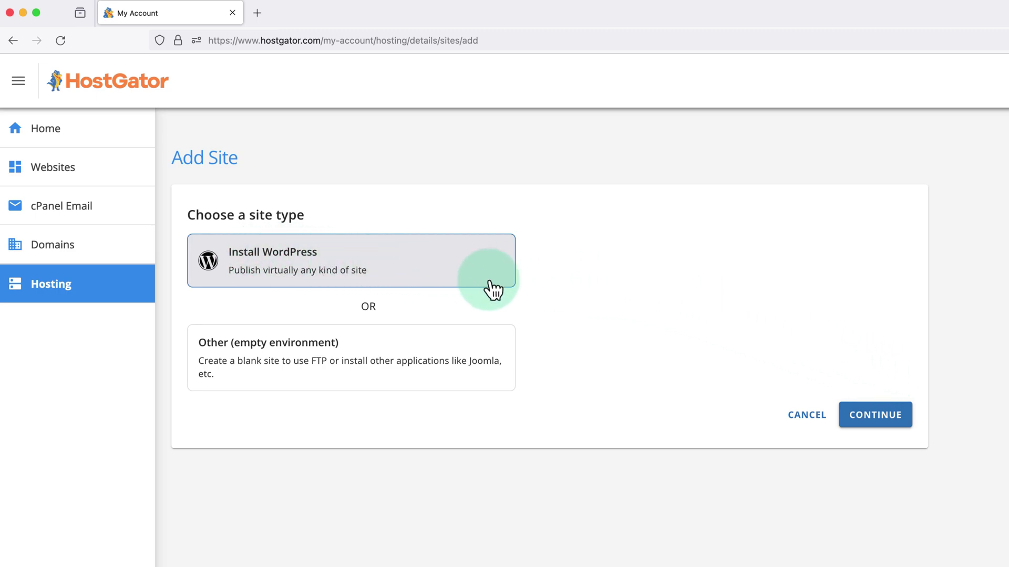
{"action": "left_click", "coordinate": [856, 427]}
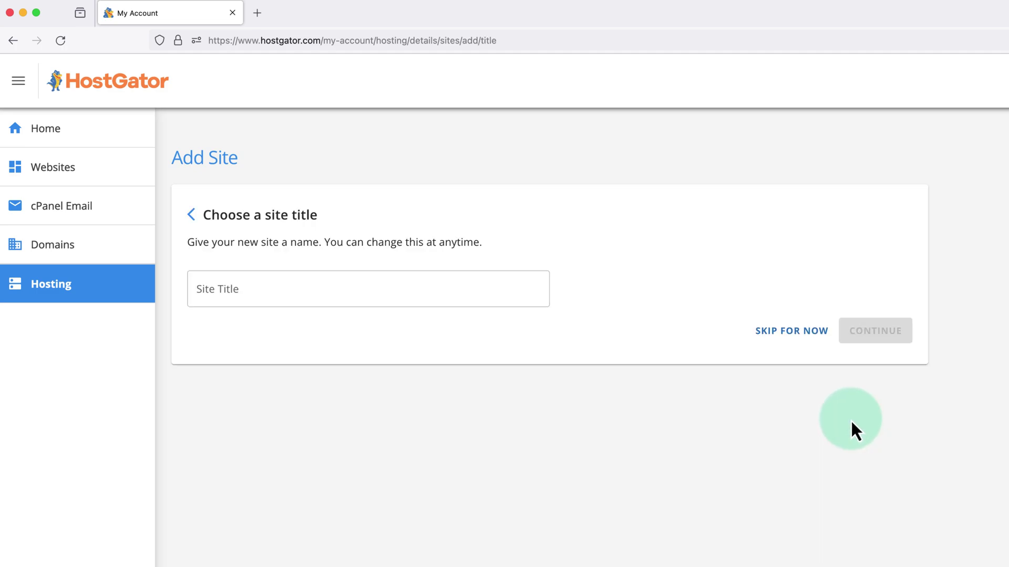
{"action": "left_click", "coordinate": [351, 289]}
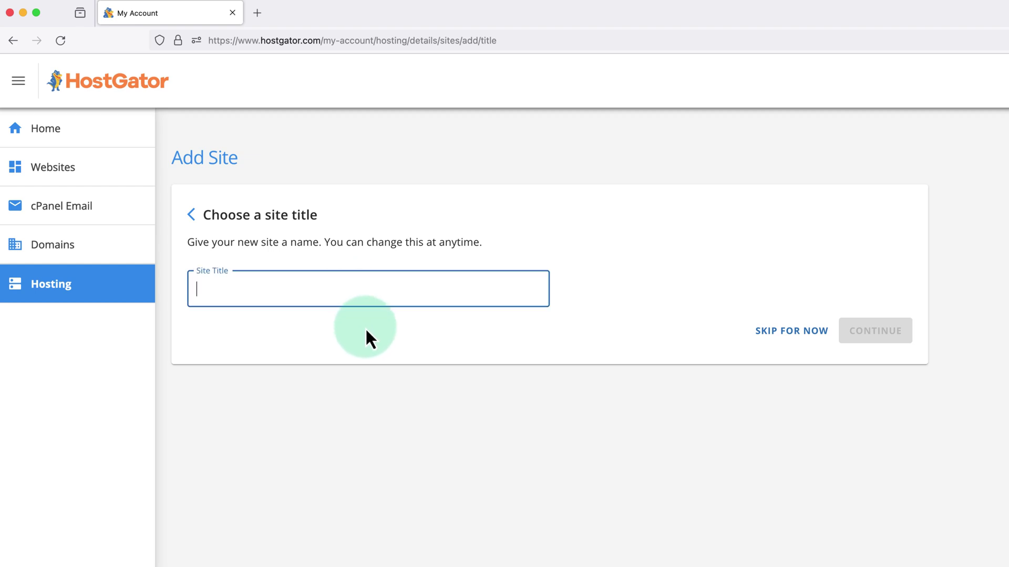
{"action": "type", "text": "A B"}
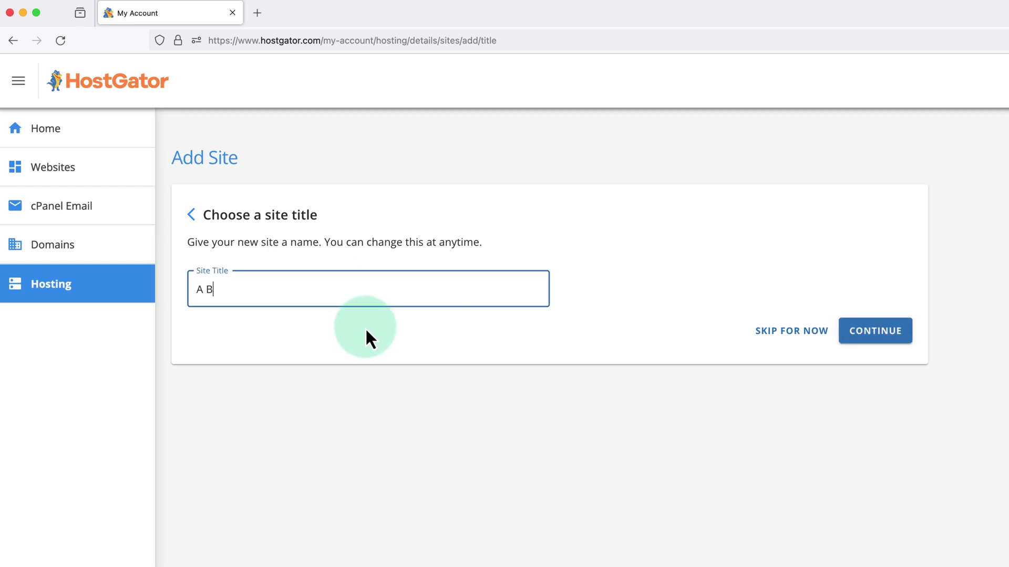
{"action": "type", "text": "log Abo"}
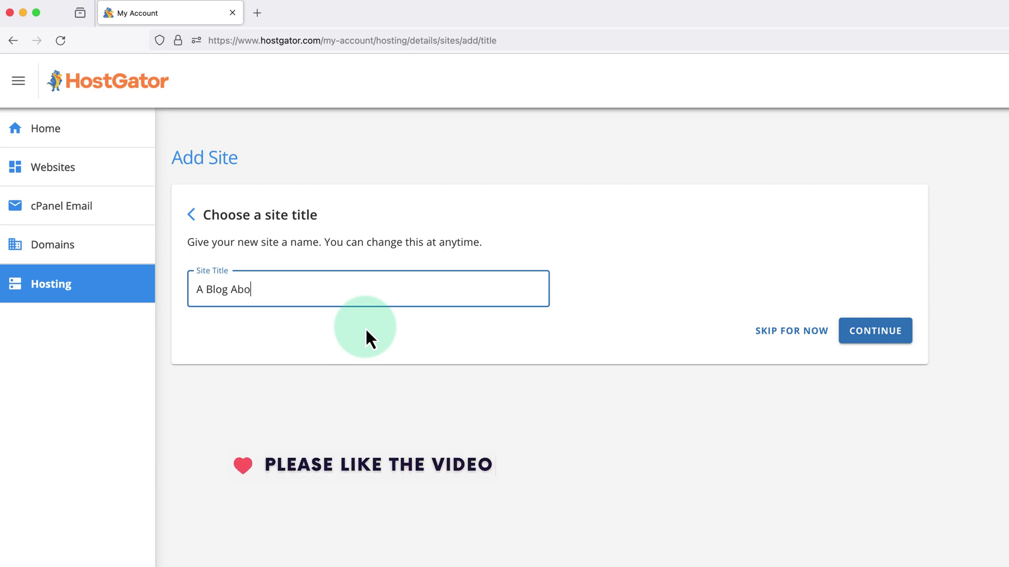
{"action": "type", "text": "ut Coffe"}
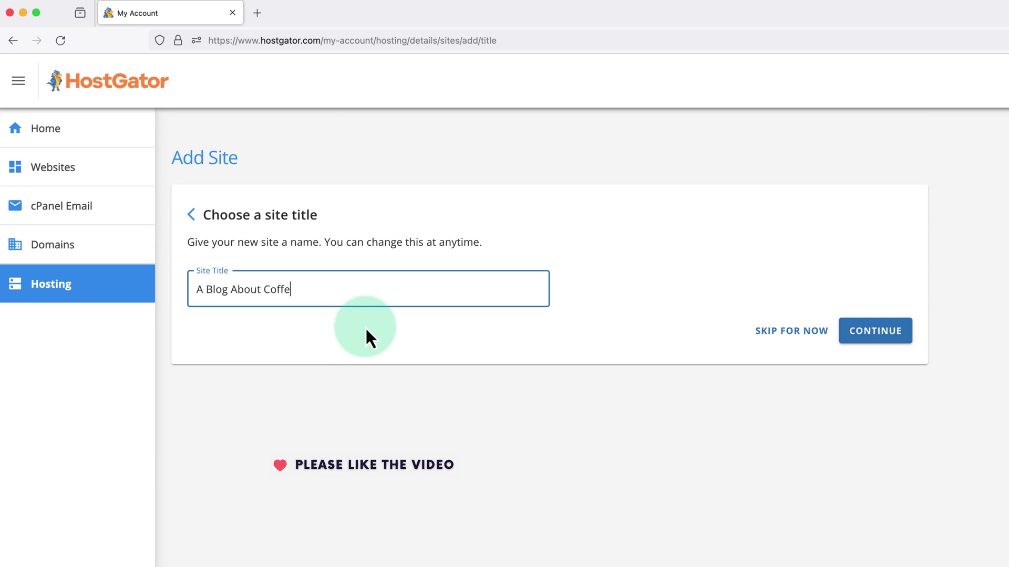
{"action": "type", "text": "e"}
{"action": "left_click", "coordinate": [365, 326]}
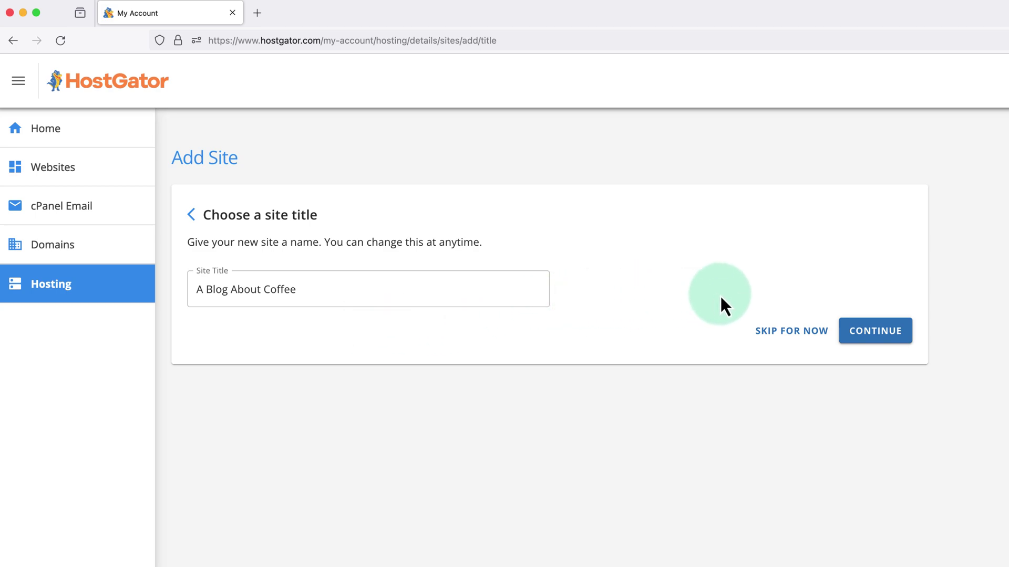
{"action": "left_click", "coordinate": [869, 340]}
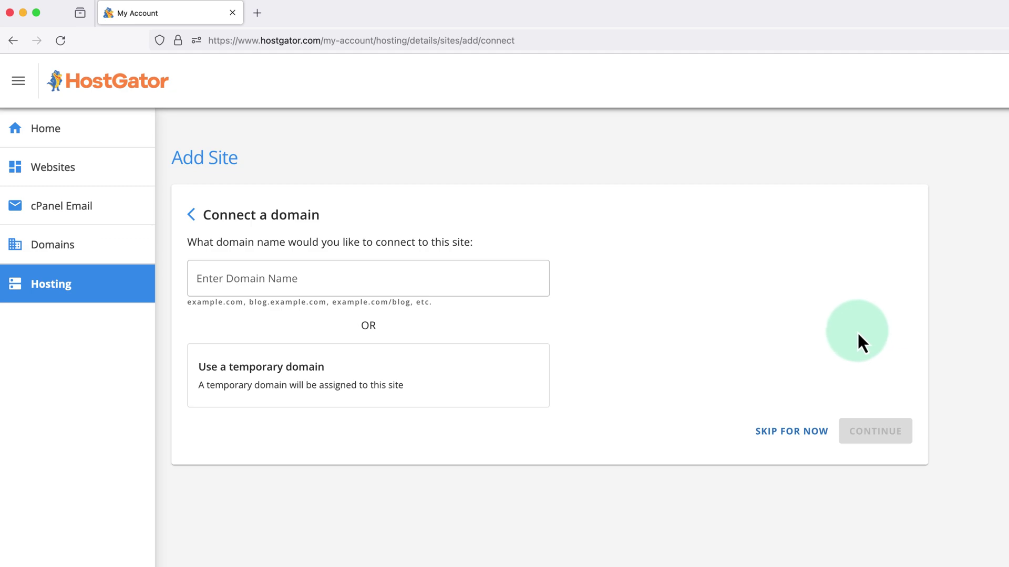
Enter ablogaboutcoffee.com as the site's domain and continue to install WordPress.
{"action": "left_click", "coordinate": [286, 277]}
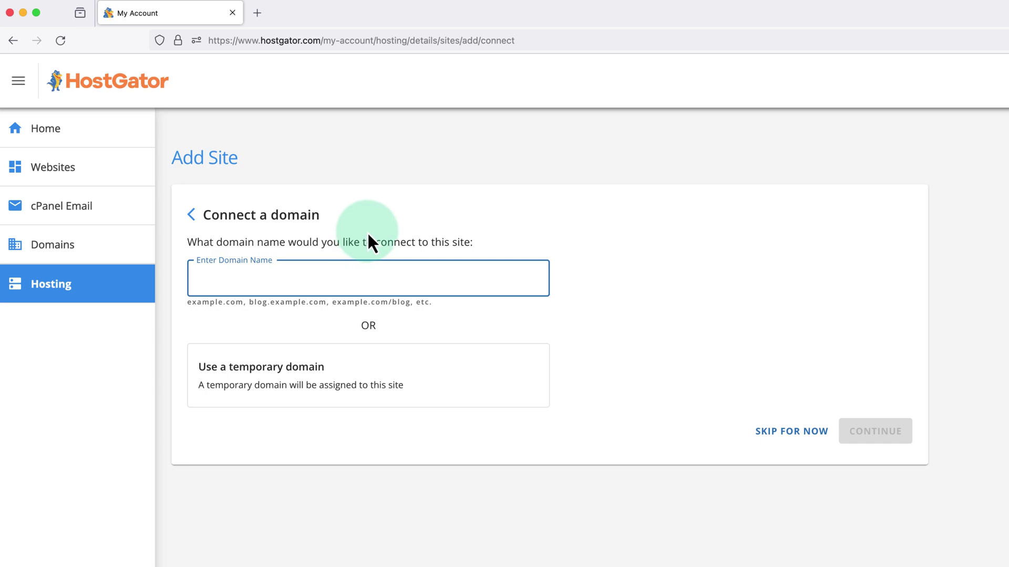
{"action": "type", "text": "abloga"}
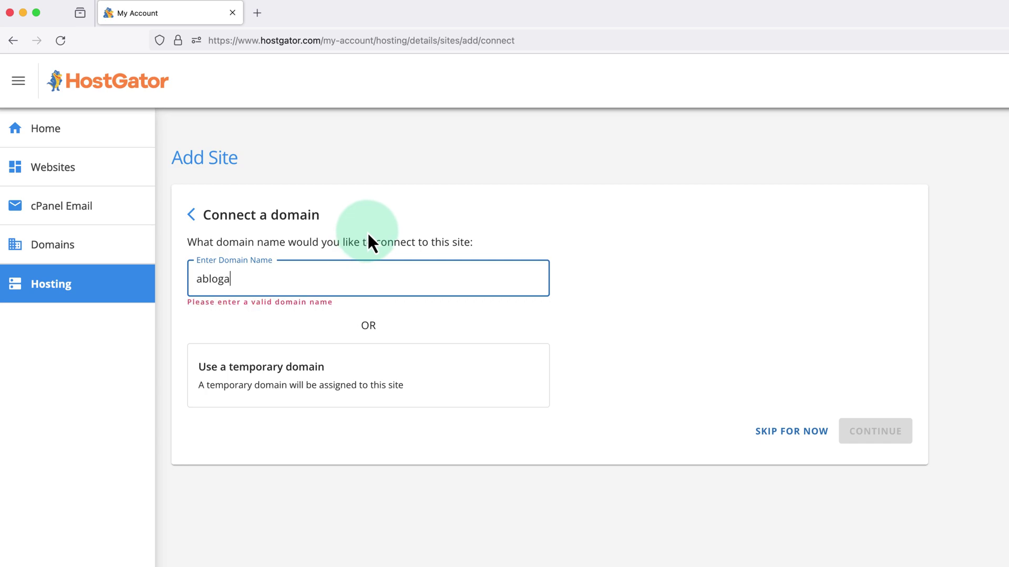
{"action": "type", "text": "boutcoffee"}
{"action": "type", "text": ".com"}
{"action": "left_click", "coordinate": [368, 235]}
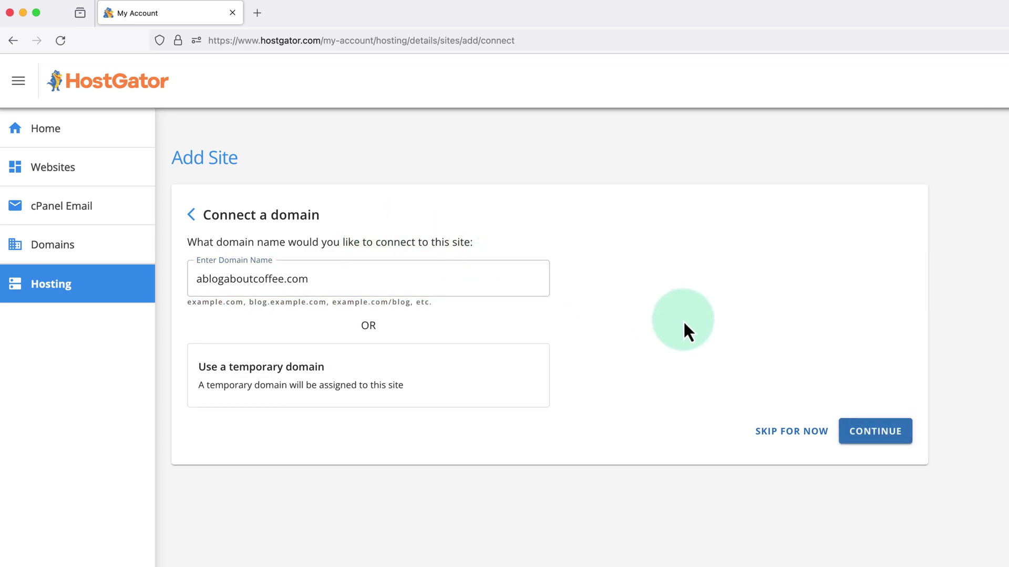
{"action": "left_click", "coordinate": [865, 436]}
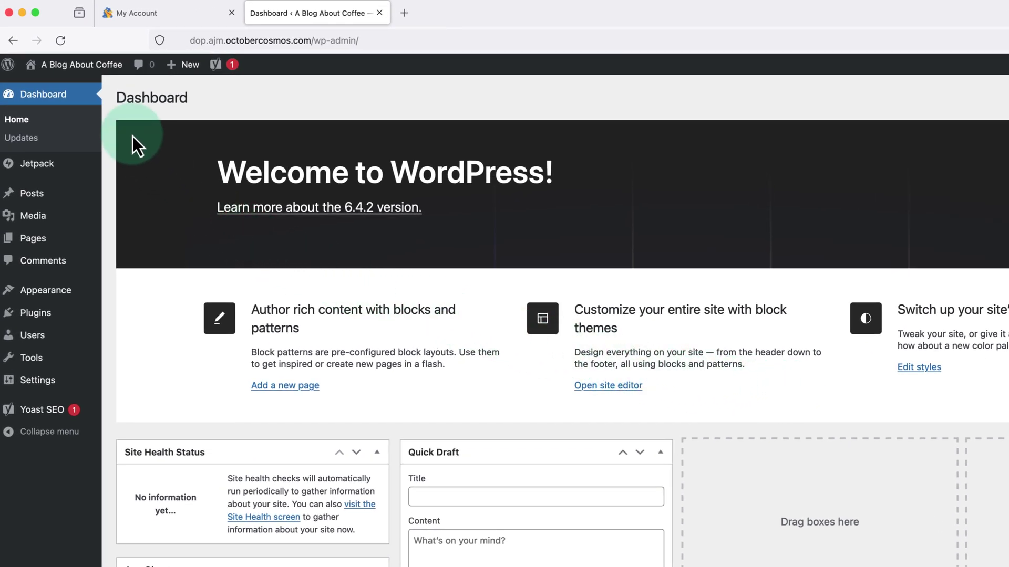
Visit the live site and scroll down through the Twenty Twenty-Four demo homepage.
{"action": "left_click", "coordinate": [84, 67]}
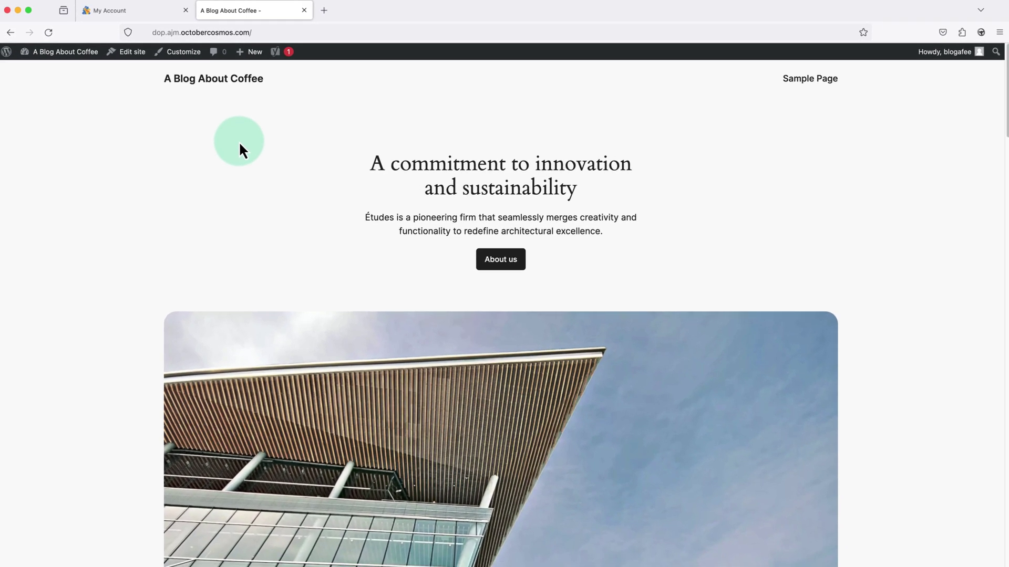
{"action": "scroll", "coordinate": [238, 142], "scroll_direction": "down", "scroll_amount": 2}
{"action": "scroll", "coordinate": [237, 143], "scroll_direction": "down", "scroll_amount": 1}
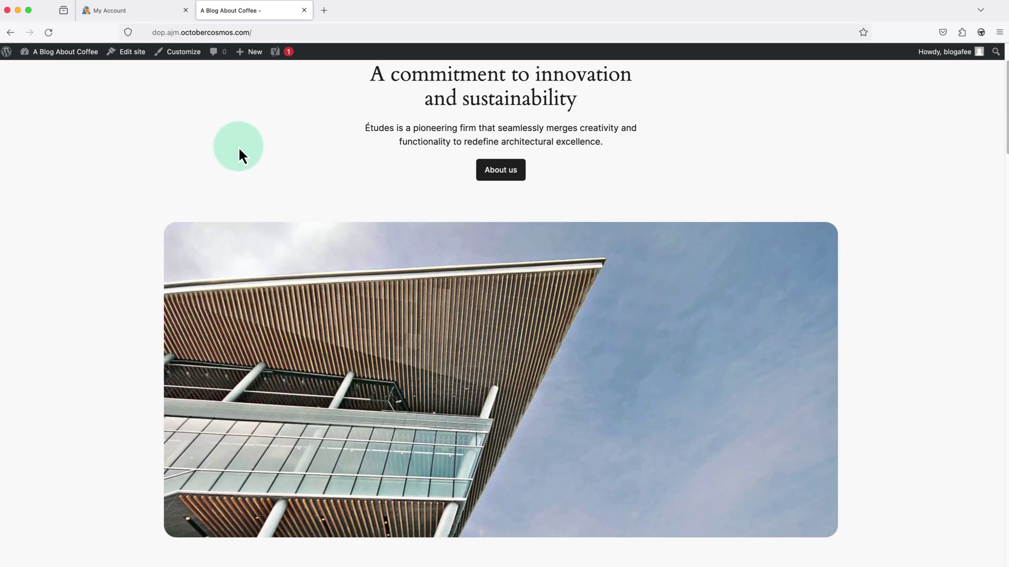
{"action": "scroll", "coordinate": [238, 146], "scroll_direction": "down", "scroll_amount": 2}
{"action": "scroll", "coordinate": [238, 146], "scroll_direction": "down", "scroll_amount": 2}
{"action": "scroll", "coordinate": [239, 149], "scroll_direction": "down", "scroll_amount": 2}
{"action": "scroll", "coordinate": [238, 146], "scroll_direction": "down", "scroll_amount": 2}
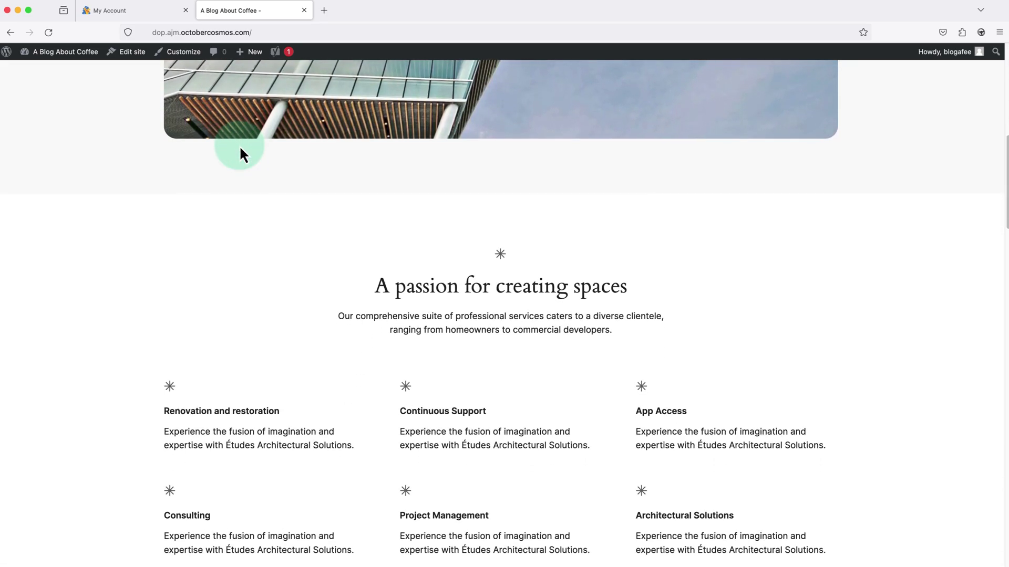
{"action": "scroll", "coordinate": [239, 145], "scroll_direction": "down", "scroll_amount": 3}
{"action": "scroll", "coordinate": [239, 147], "scroll_direction": "down", "scroll_amount": 1}
{"action": "scroll", "coordinate": [240, 145], "scroll_direction": "down", "scroll_amount": 1}
{"action": "scroll", "coordinate": [243, 145], "scroll_direction": "down", "scroll_amount": 2}
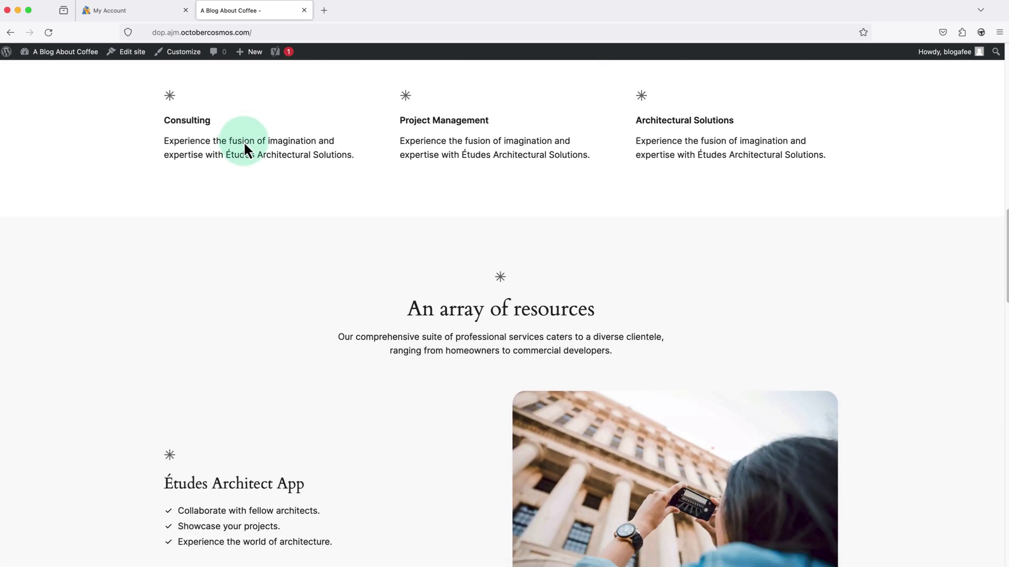
Scroll back up to the top of the front page.
{"action": "scroll", "coordinate": [244, 145], "scroll_direction": "up", "scroll_amount": 1}
{"action": "scroll", "coordinate": [244, 145], "scroll_direction": "up", "scroll_amount": 2}
{"action": "scroll", "coordinate": [245, 146], "scroll_direction": "up", "scroll_amount": 1}
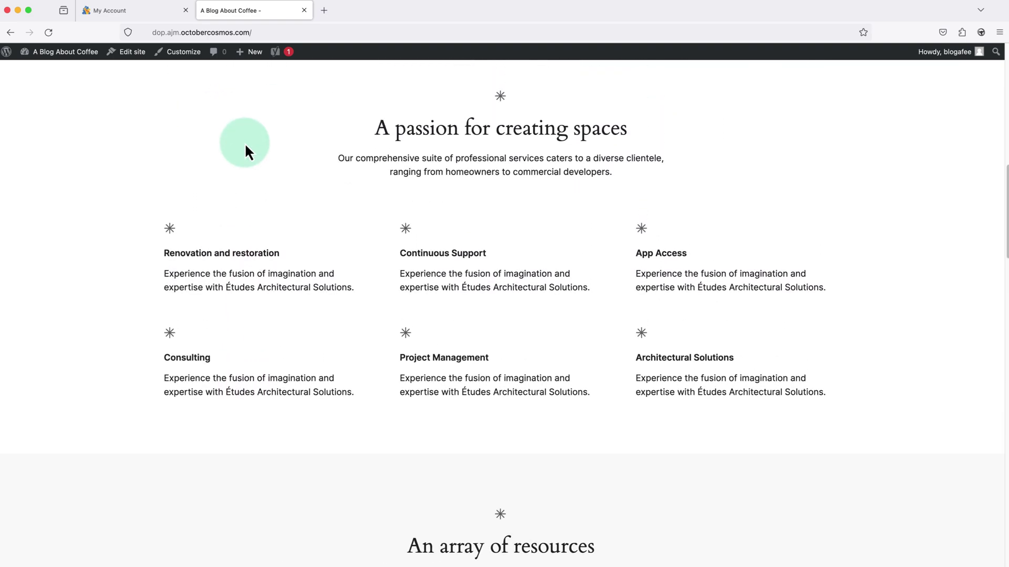
{"action": "scroll", "coordinate": [246, 147], "scroll_direction": "up", "scroll_amount": 4}
{"action": "scroll", "coordinate": [245, 145], "scroll_direction": "up", "scroll_amount": 2}
{"action": "scroll", "coordinate": [245, 143], "scroll_direction": "up", "scroll_amount": 4}
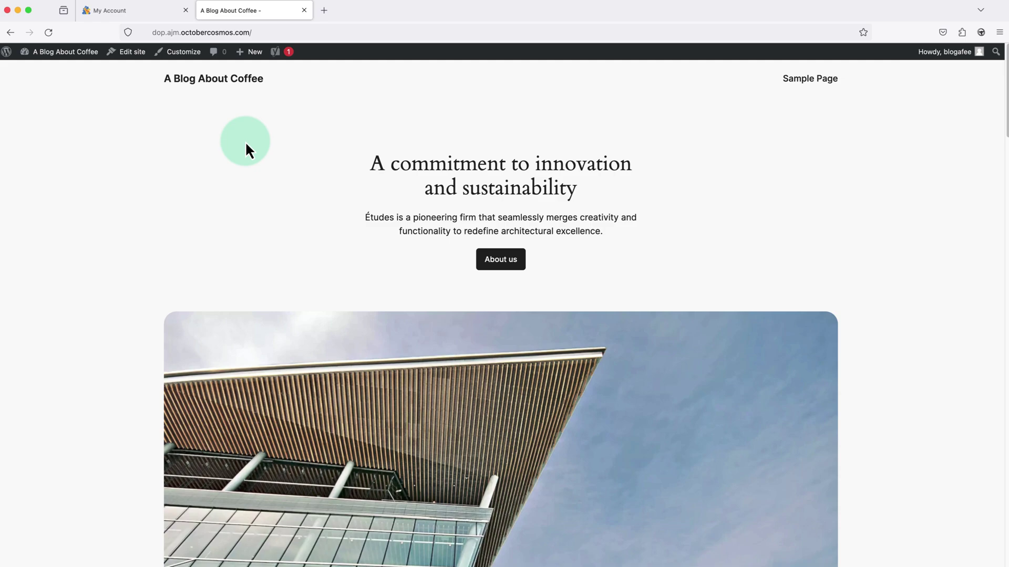
Click the site name in the admin toolbar to return to the wp-admin dashboard.
{"action": "left_click", "coordinate": [68, 54]}
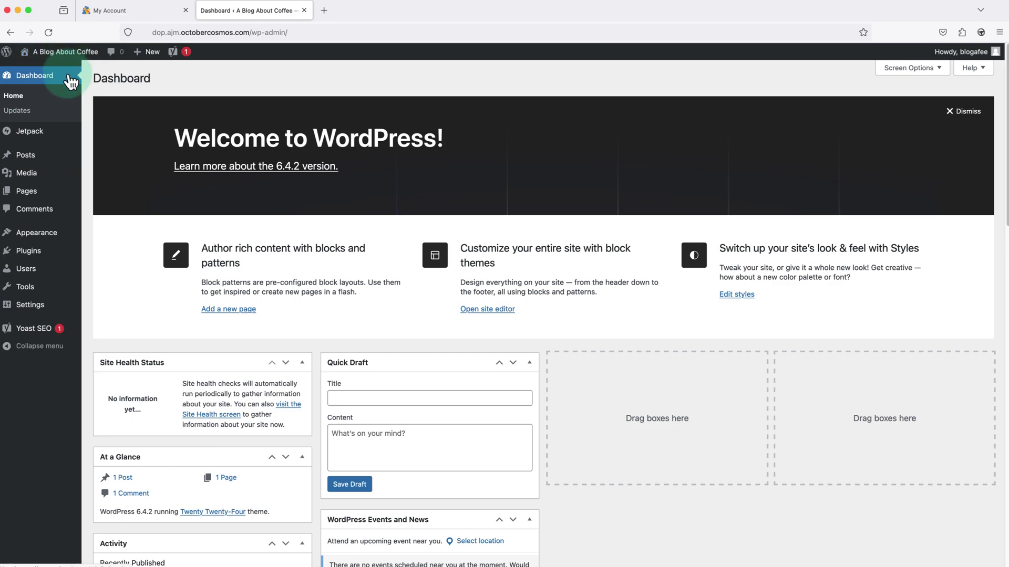